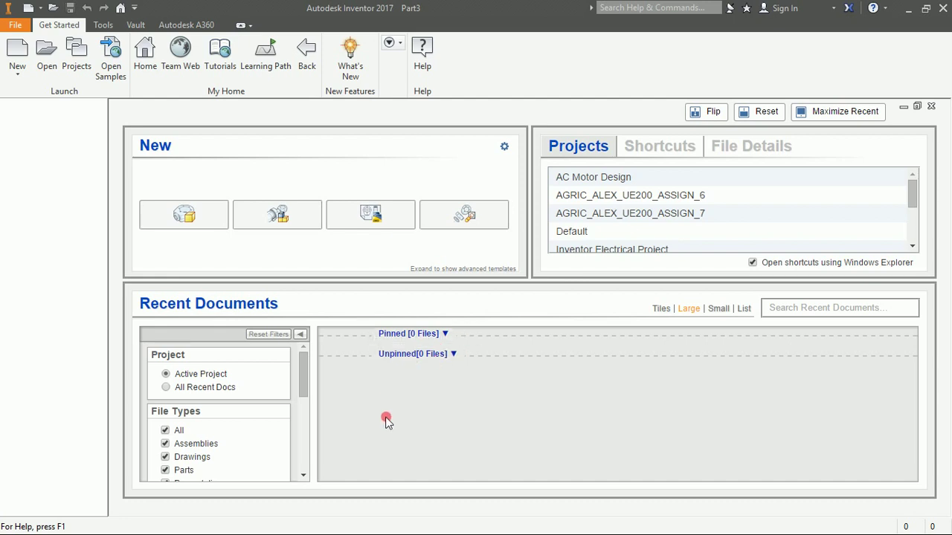
Step: Create a new standard part and start a 2D sketch on the front XY plane
{"action": "left_click", "coordinate": [204, 218]}
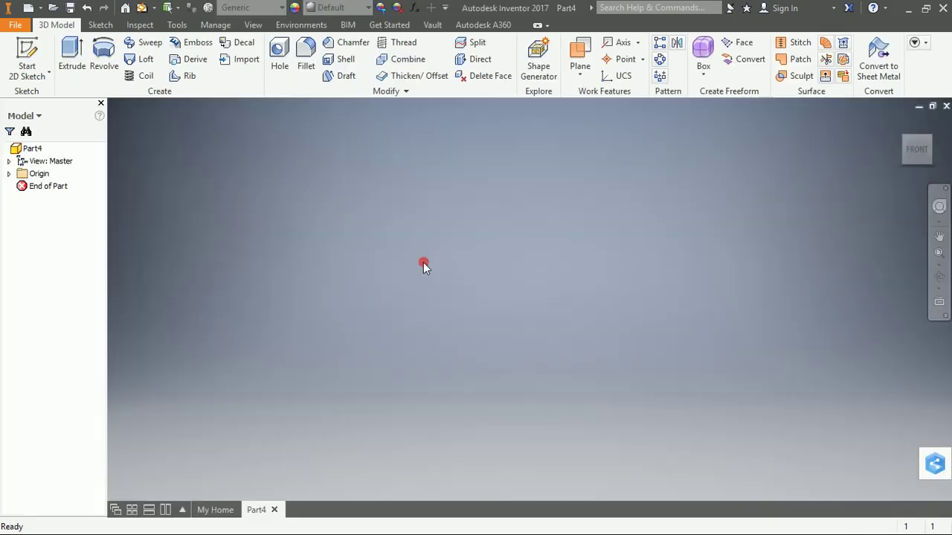
{"action": "right_click", "coordinate": [451, 226]}
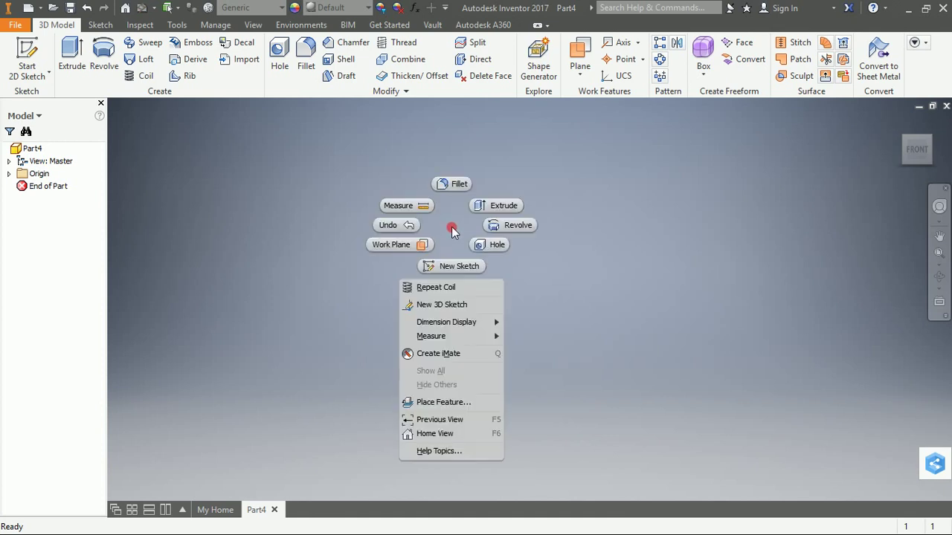
{"action": "left_click", "coordinate": [443, 271]}
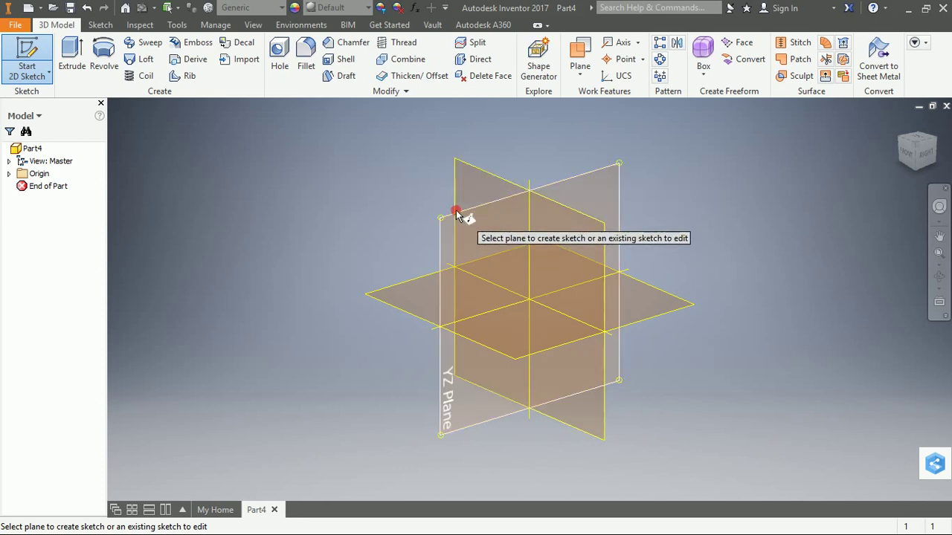
{"action": "left_click", "coordinate": [483, 178]}
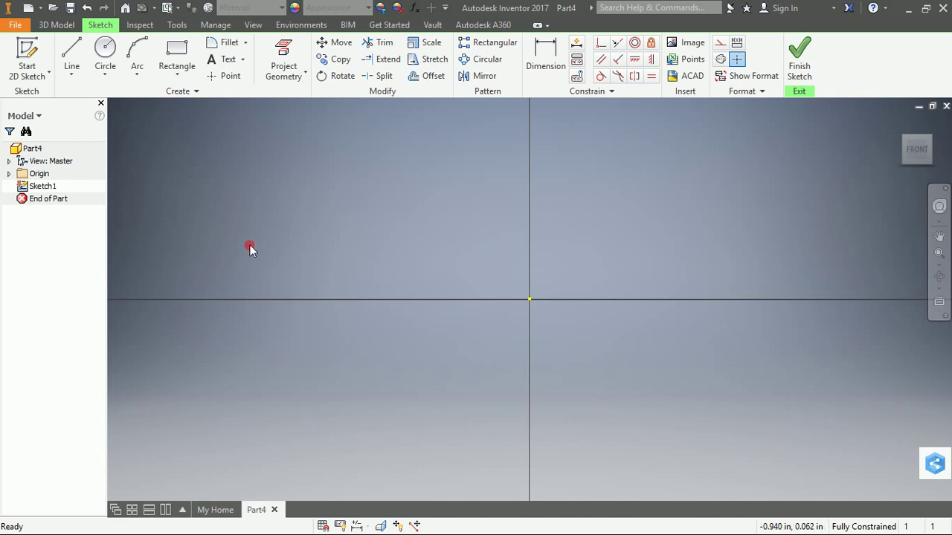
Step: Sketch a 0.06 in diameter circle centred on the horizontal axis, about 0.3 in left of the origin
{"action": "left_click", "coordinate": [105, 52]}
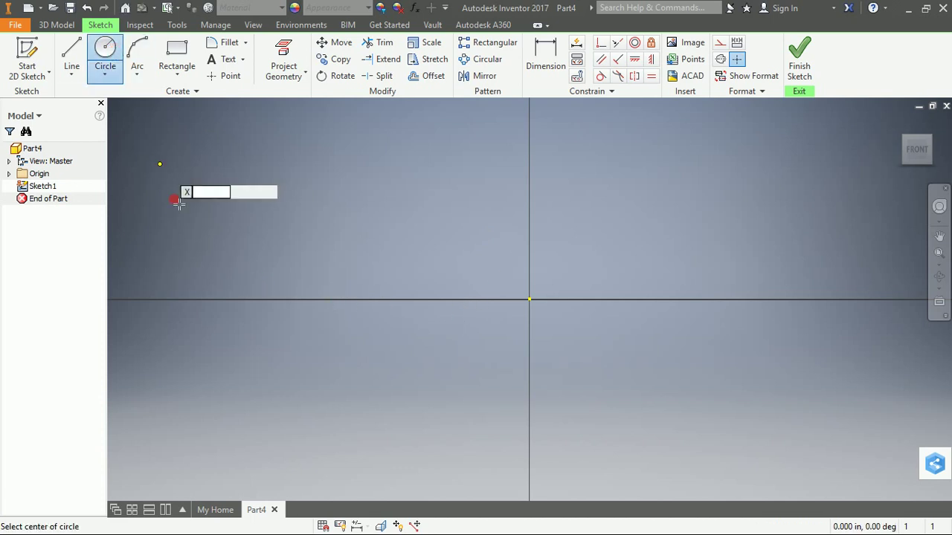
{"action": "left_click", "coordinate": [442, 300]}
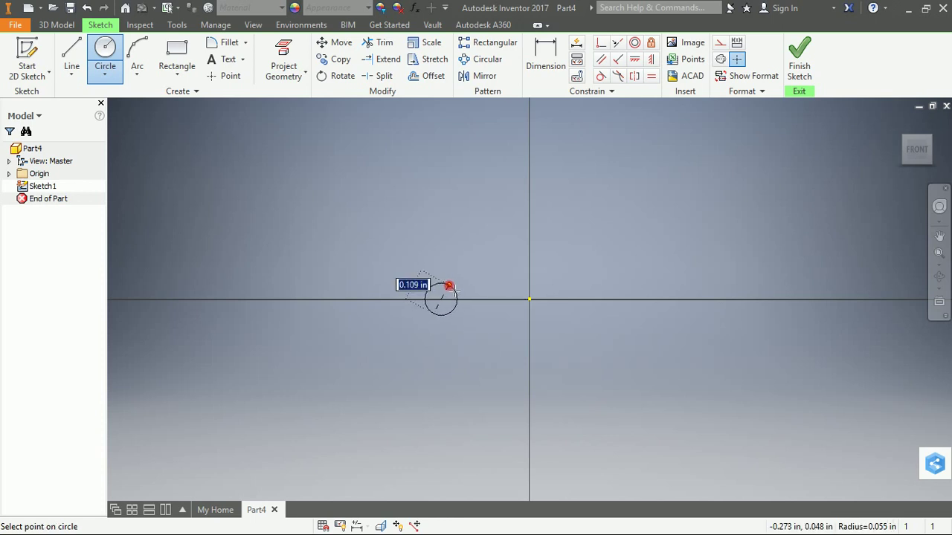
{"action": "type", "text": "."}
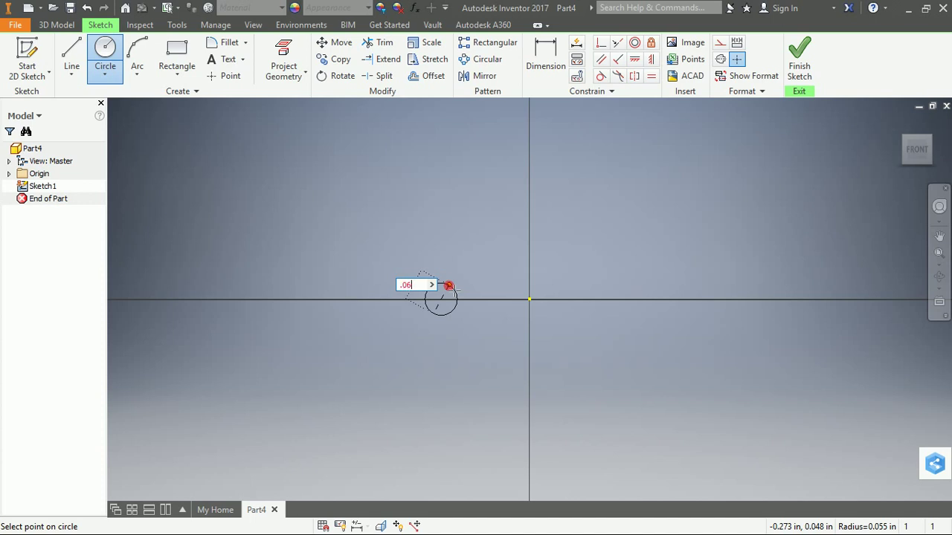
{"action": "type", "text": "06"}
{"action": "key", "text": "Return"}
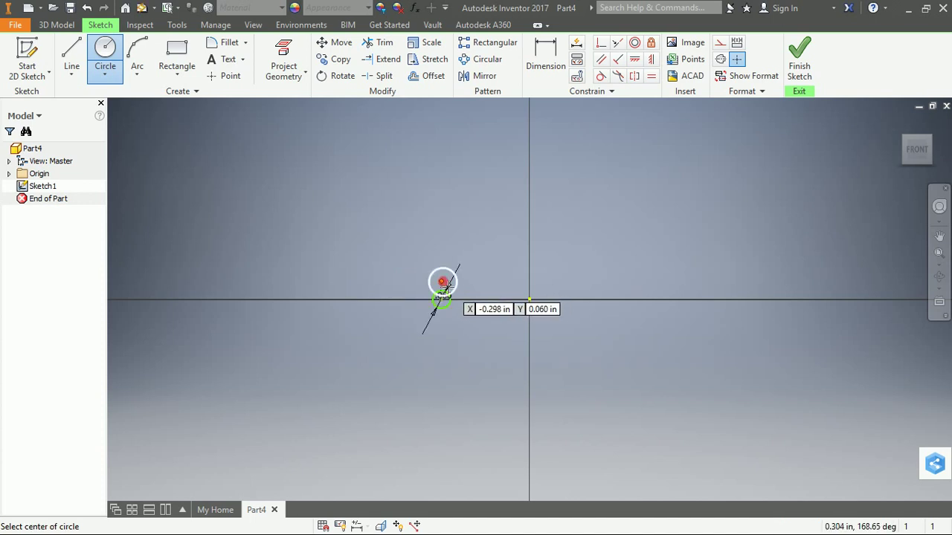
{"action": "right_click", "coordinate": [443, 281]}
{"action": "left_click", "coordinate": [495, 281]}
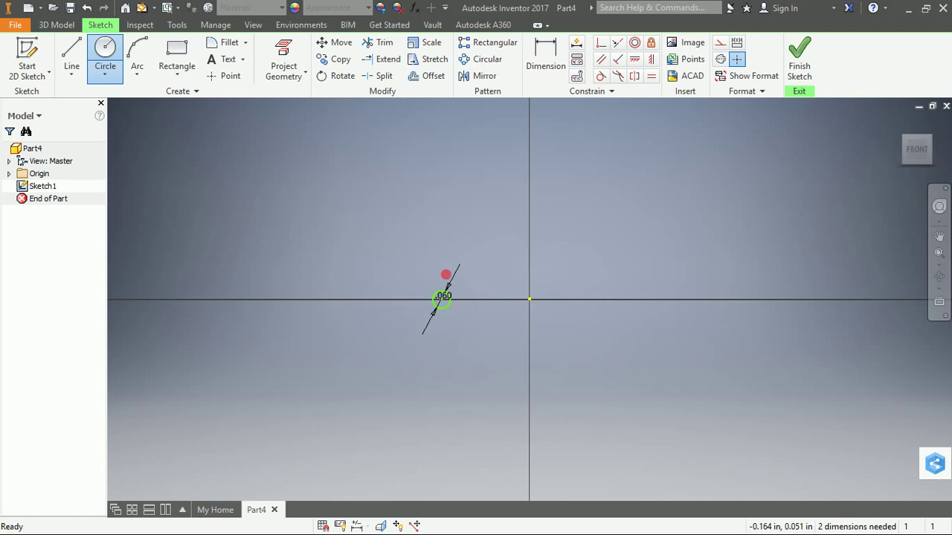
Step: Draw a 0.6 in horizontal line from the circle's centre through the origin
{"action": "left_click", "coordinate": [72, 58]}
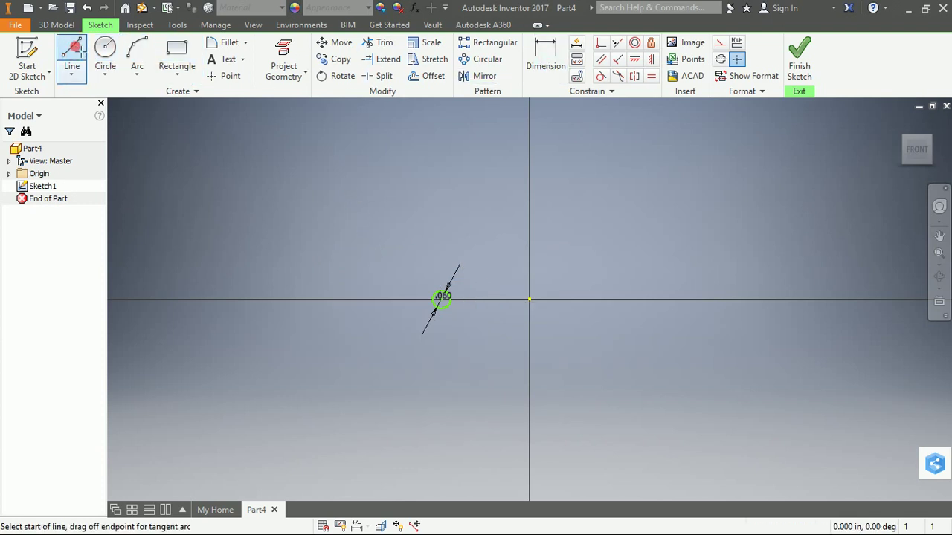
{"action": "left_click", "coordinate": [443, 300]}
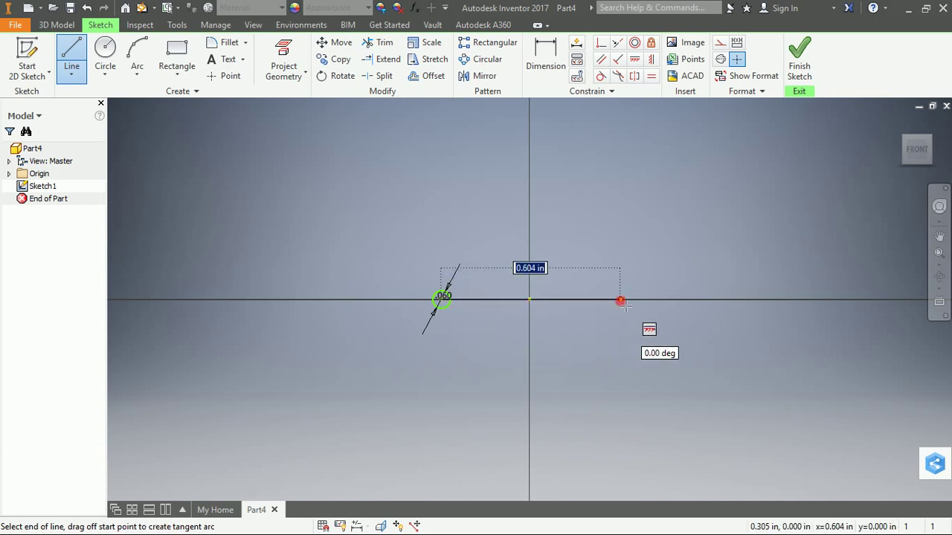
{"action": "type", "text": "."}
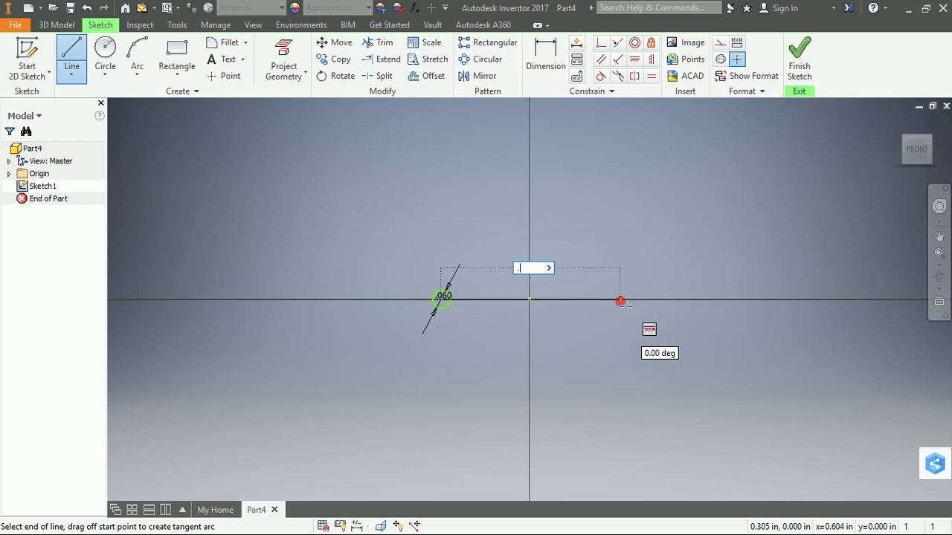
{"action": "key", "text": "Return"}
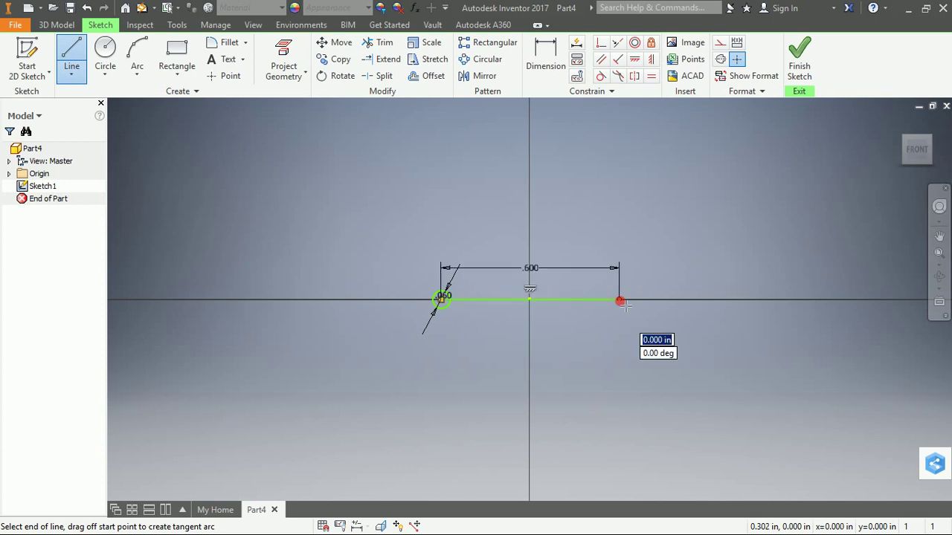
{"action": "right_click", "coordinate": [625, 301]}
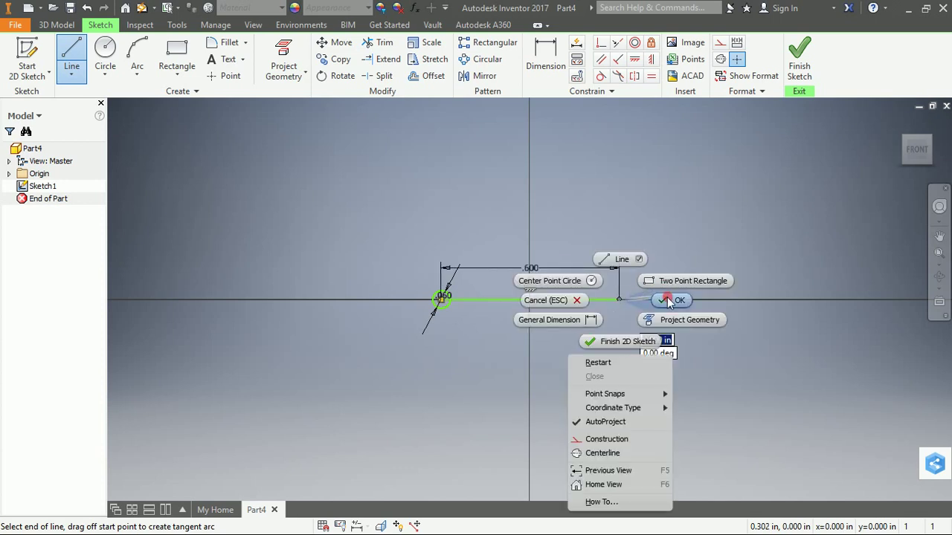
{"action": "left_click", "coordinate": [661, 295]}
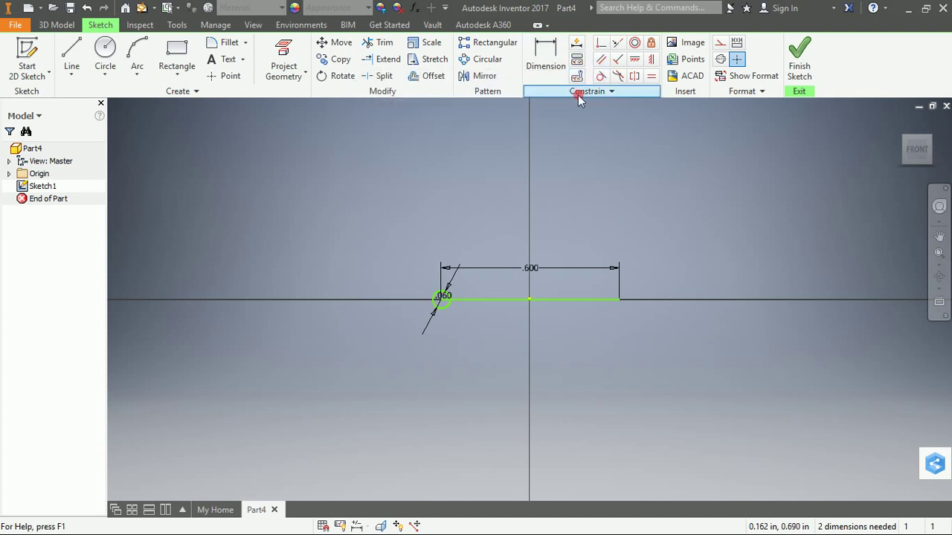
Step: Try to apply a horizontal constraint to the 0.6 in line
{"action": "left_click", "coordinate": [496, 301]}
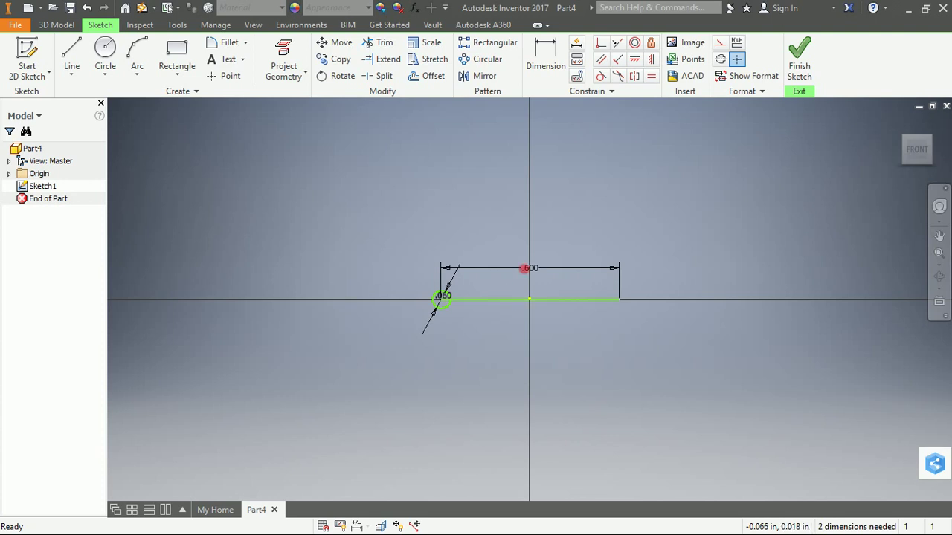
{"action": "left_click", "coordinate": [634, 61]}
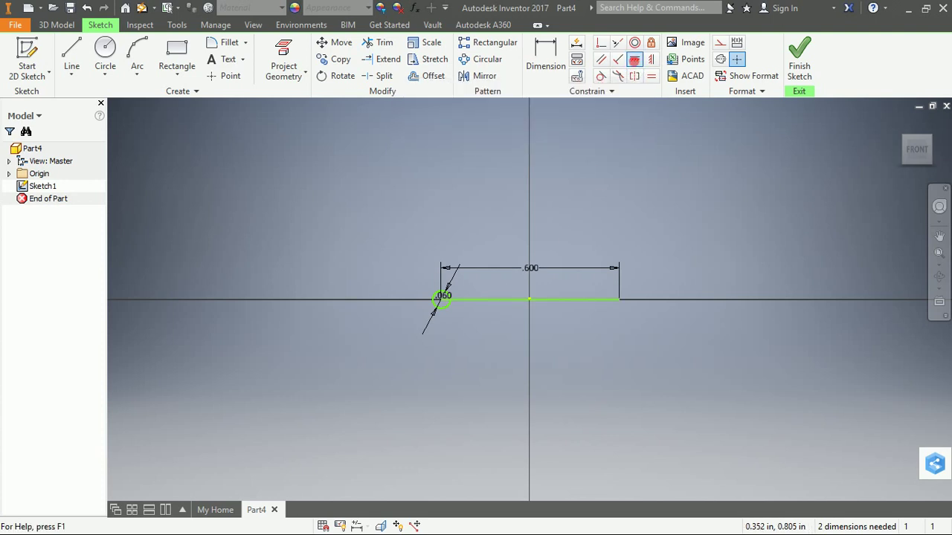
{"action": "left_click", "coordinate": [527, 301]}
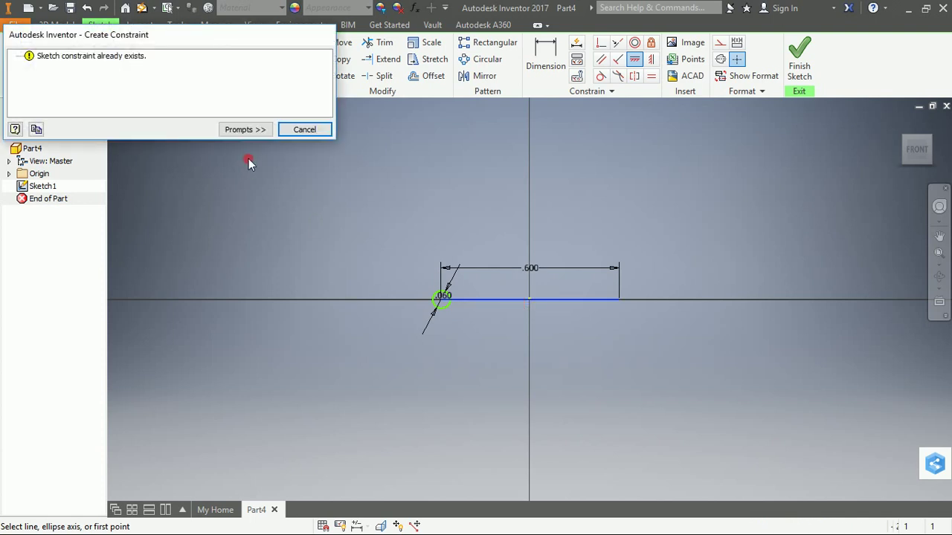
{"action": "left_click", "coordinate": [304, 130]}
{"action": "right_click", "coordinate": [501, 276]}
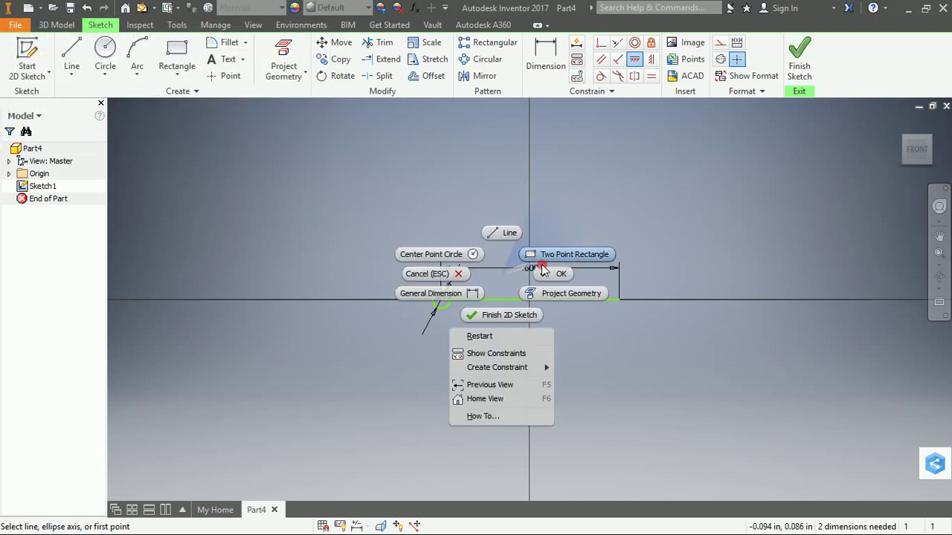
{"action": "left_click", "coordinate": [425, 272]}
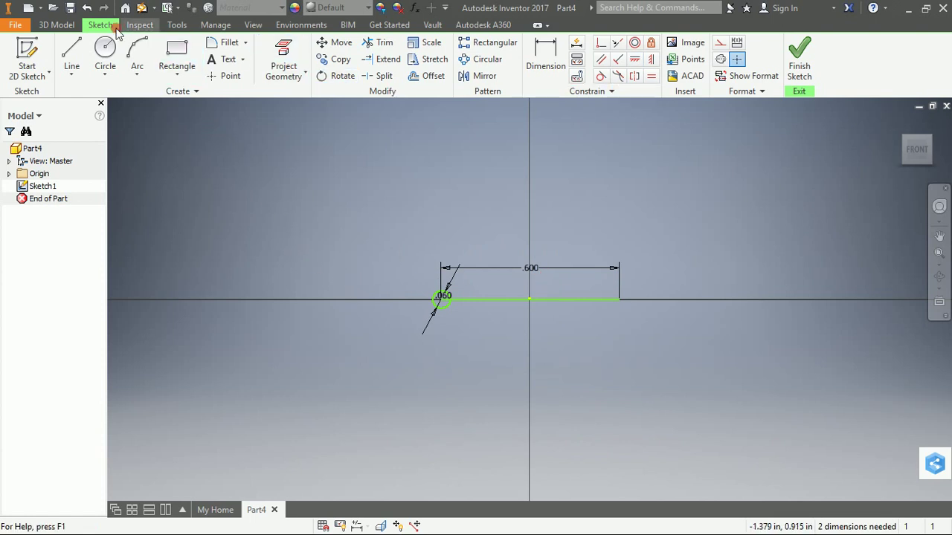
Step: Draw a vertical construction line upward from the sketch origin
{"action": "left_click", "coordinate": [71, 55]}
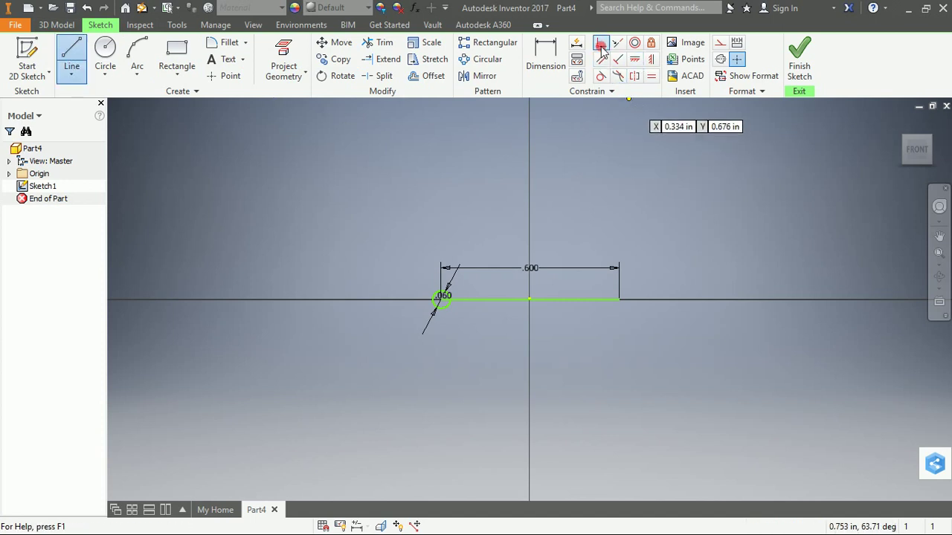
{"action": "left_click", "coordinate": [726, 45]}
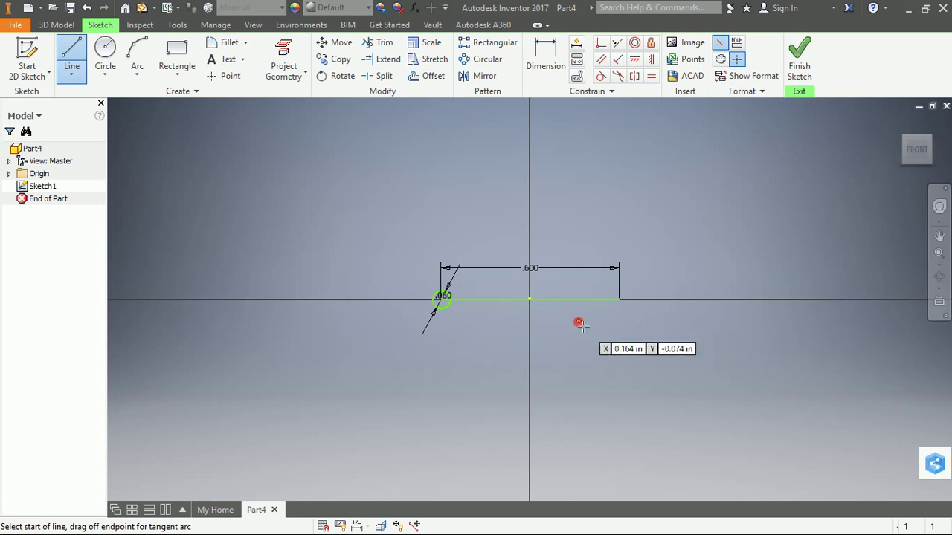
{"action": "left_click", "coordinate": [939, 236]}
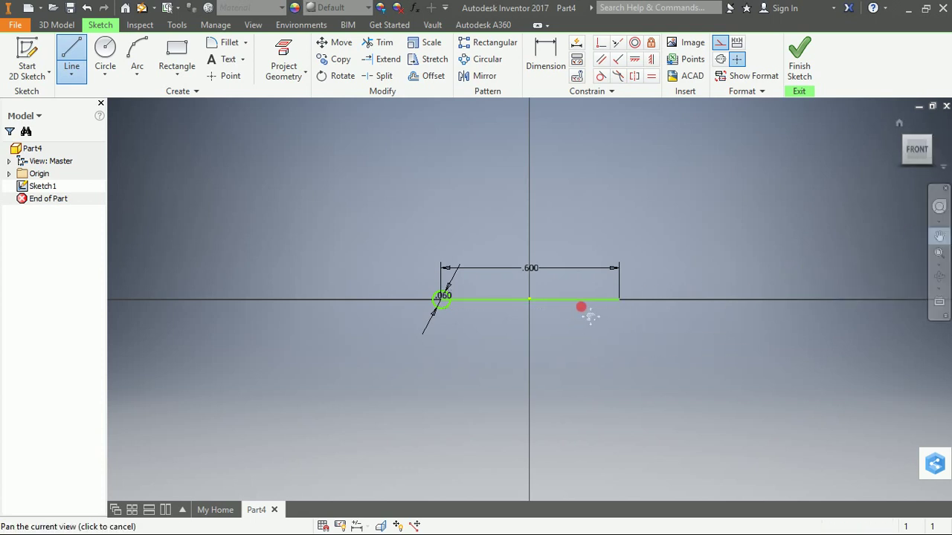
{"action": "mouse_move", "coordinate": [582, 306]}
{"action": "left_mouse_down"}
{"action": "mouse_move", "coordinate": [579, 389]}
{"action": "mouse_move", "coordinate": [550, 432]}
{"action": "left_mouse_up"}
{"action": "right_click", "coordinate": [628, 381]}
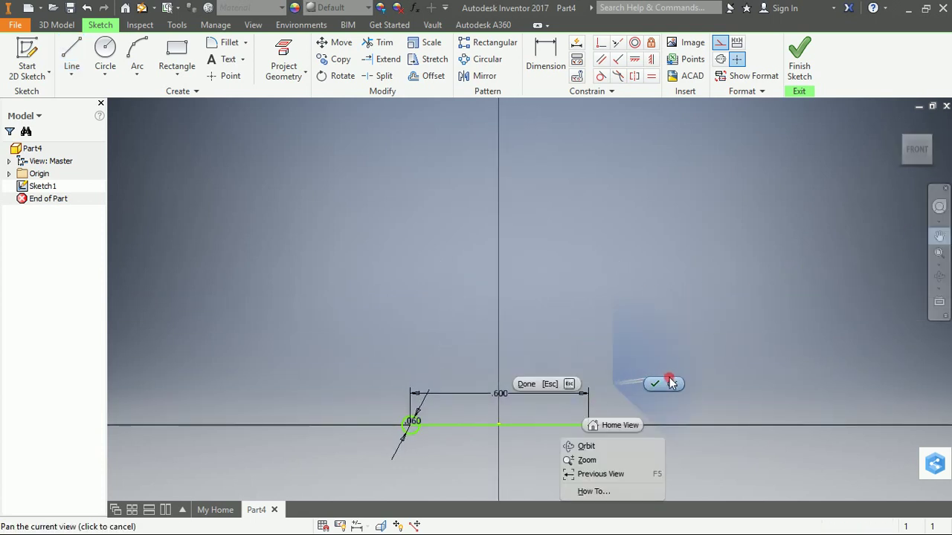
{"action": "left_click", "coordinate": [664, 384]}
{"action": "left_click", "coordinate": [498, 424]}
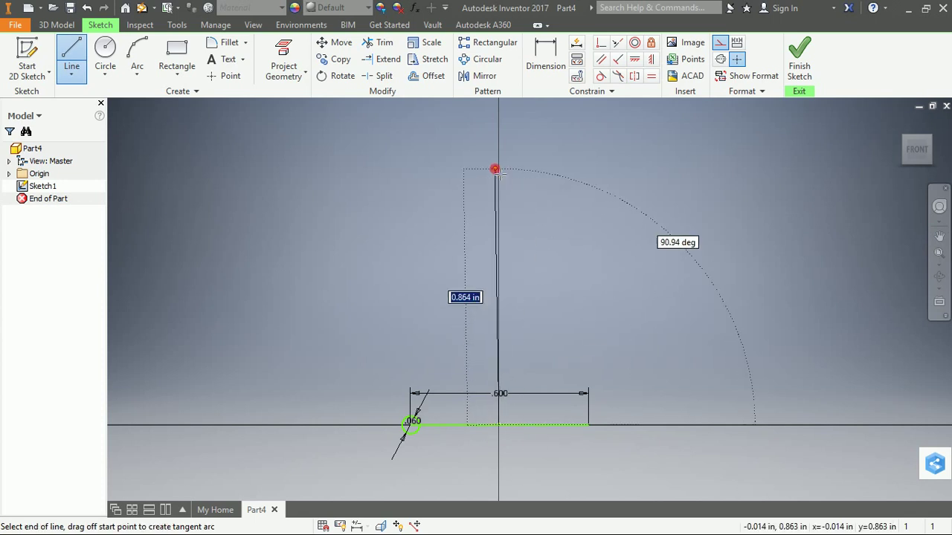
{"action": "right_click", "coordinate": [497, 115]}
{"action": "left_click", "coordinate": [547, 116]}
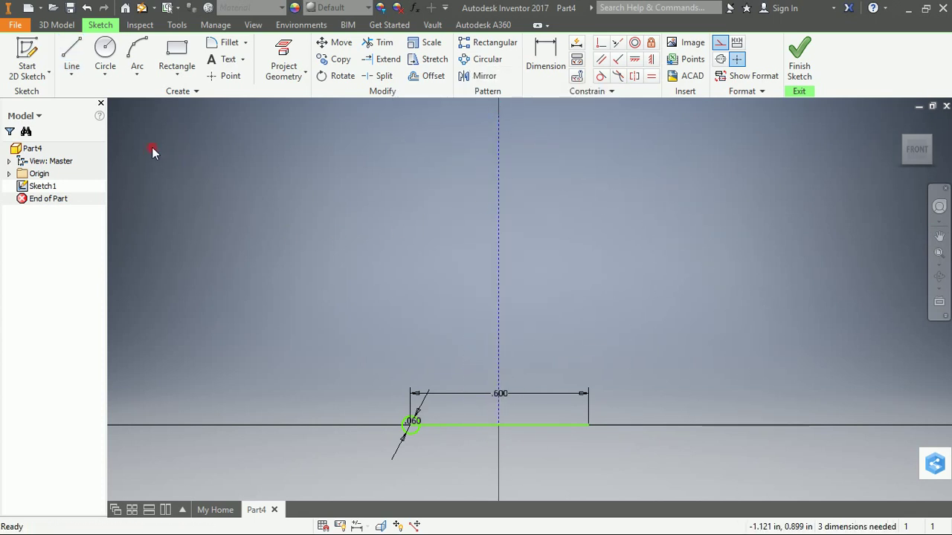
Step: Finish the sketch and set up a Coil with the small circle as profile and the vertical construction line as axis
{"action": "left_click", "coordinate": [782, 56]}
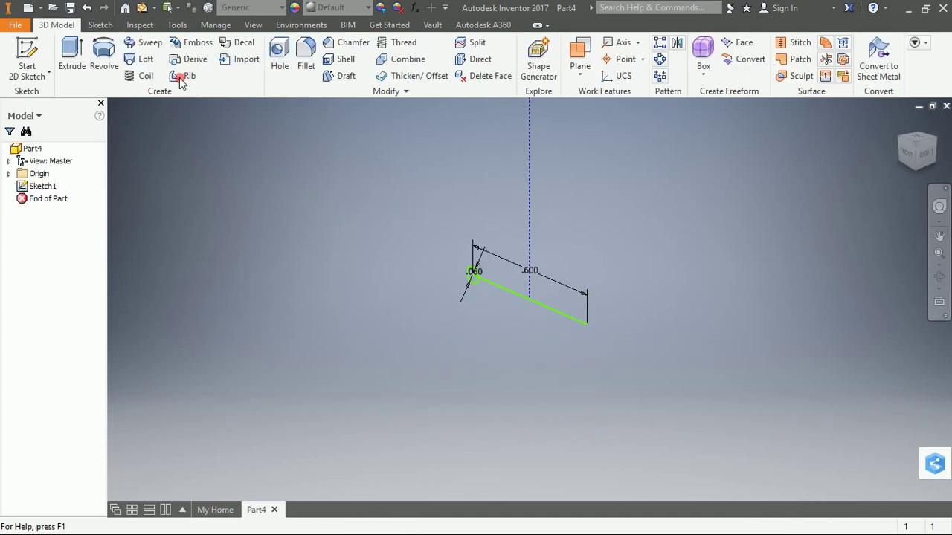
{"action": "left_click", "coordinate": [141, 76]}
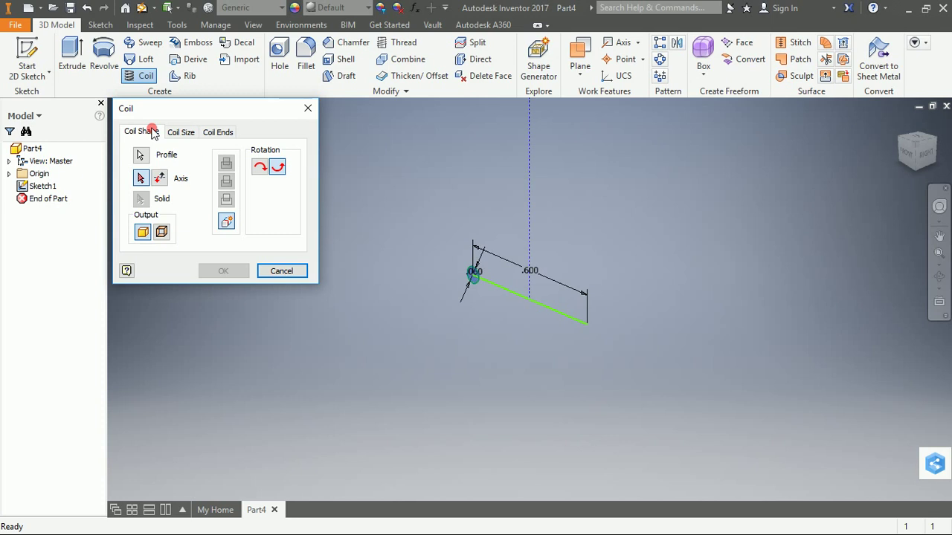
{"action": "left_click", "coordinate": [140, 155]}
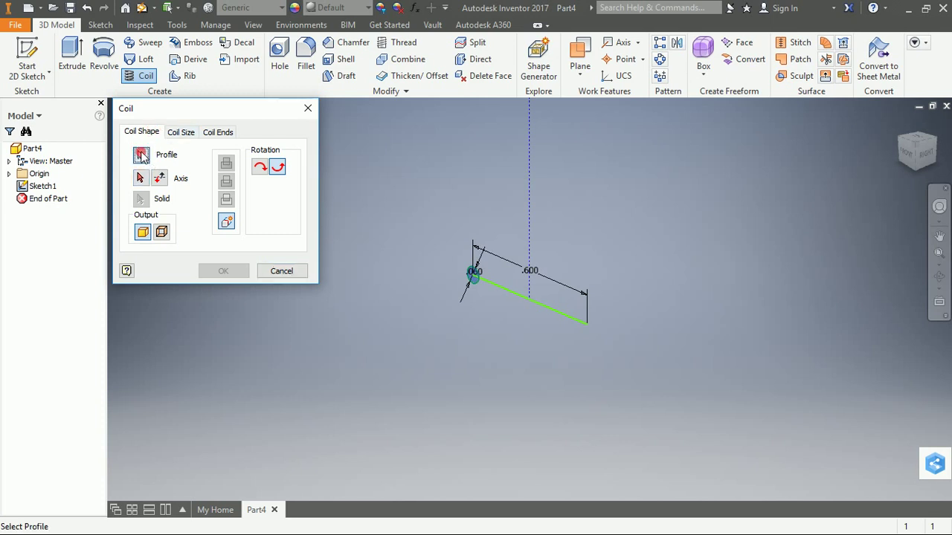
{"action": "left_click", "coordinate": [477, 274]}
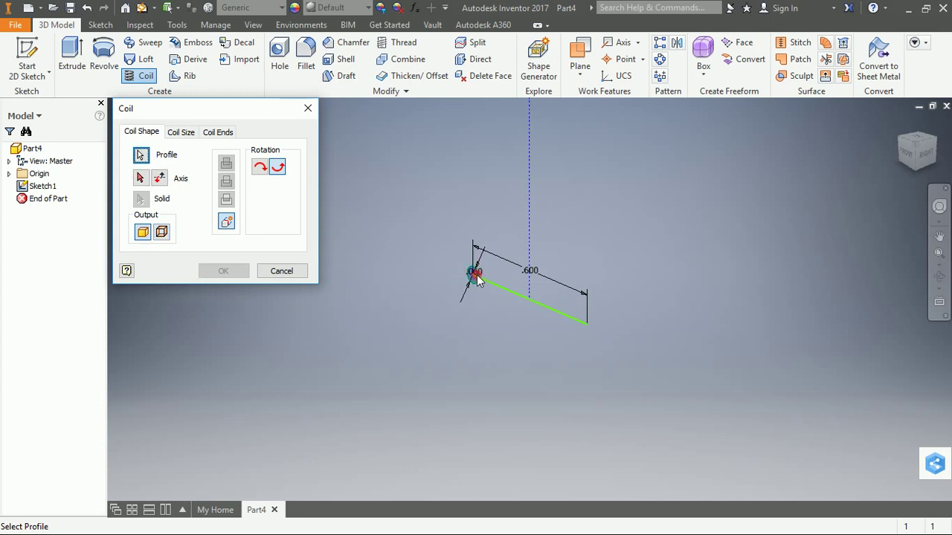
{"action": "left_click", "coordinate": [141, 179]}
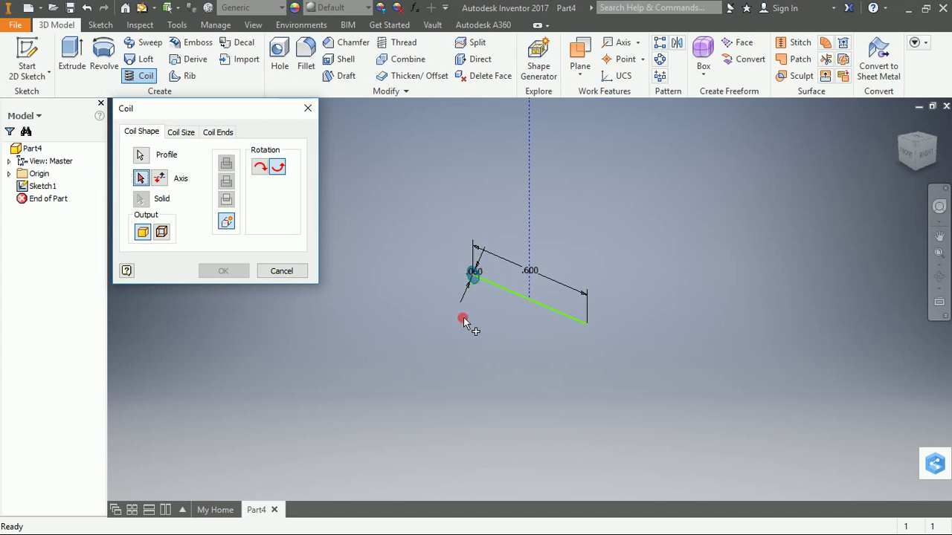
{"action": "left_click", "coordinate": [528, 183]}
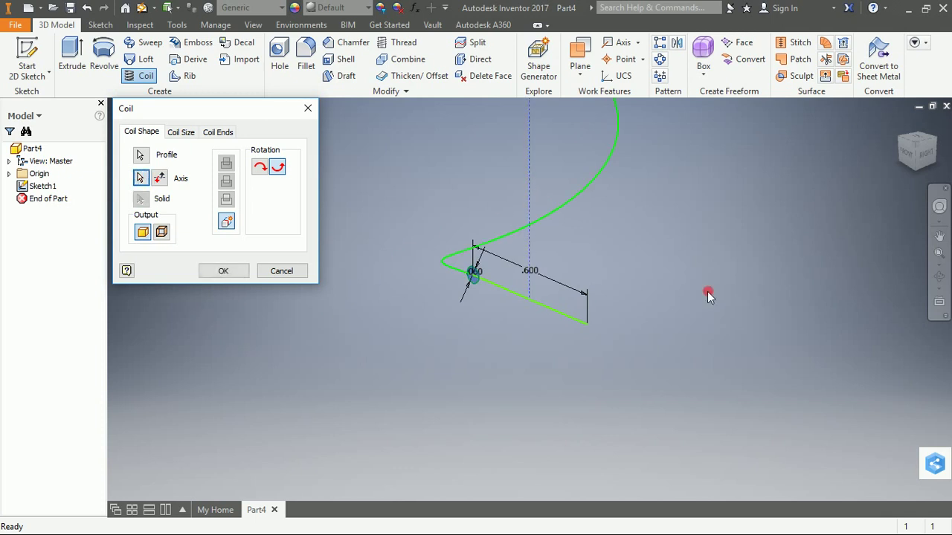
Step: Set the coil's output to a surface instead of a solid
{"action": "left_click", "coordinate": [939, 235]}
{"action": "left_click_drag", "start_coordinate": [622, 255], "coordinate": [634, 383]}
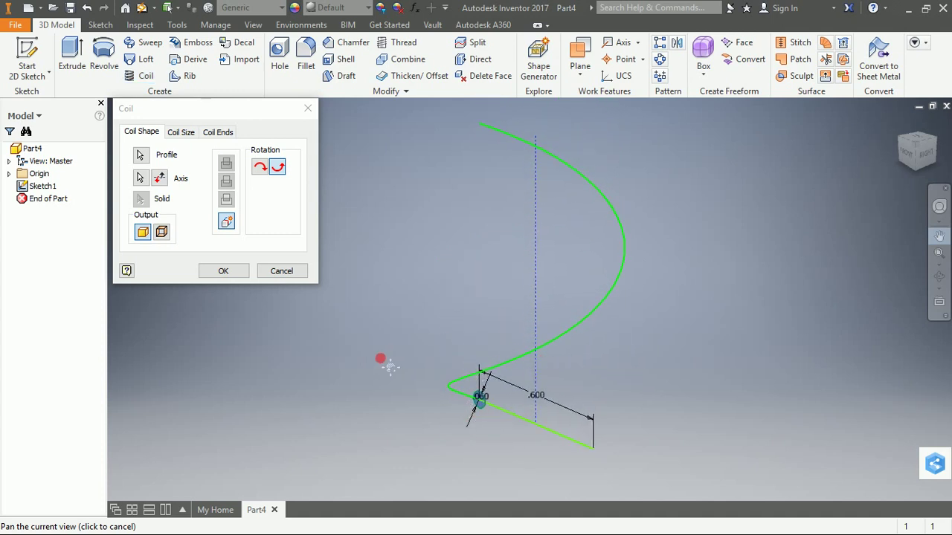
{"action": "right_click", "coordinate": [390, 319]}
{"action": "left_click", "coordinate": [444, 304]}
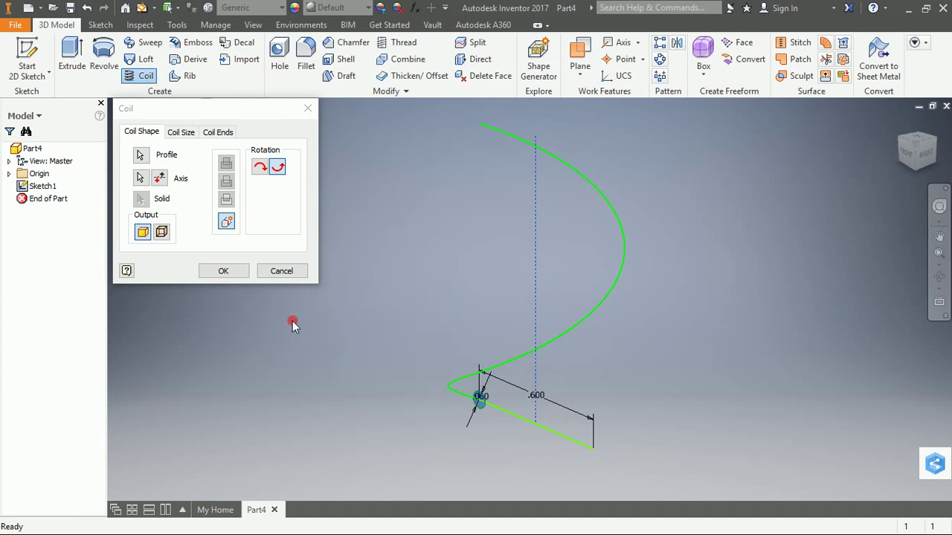
{"action": "left_click", "coordinate": [162, 232]}
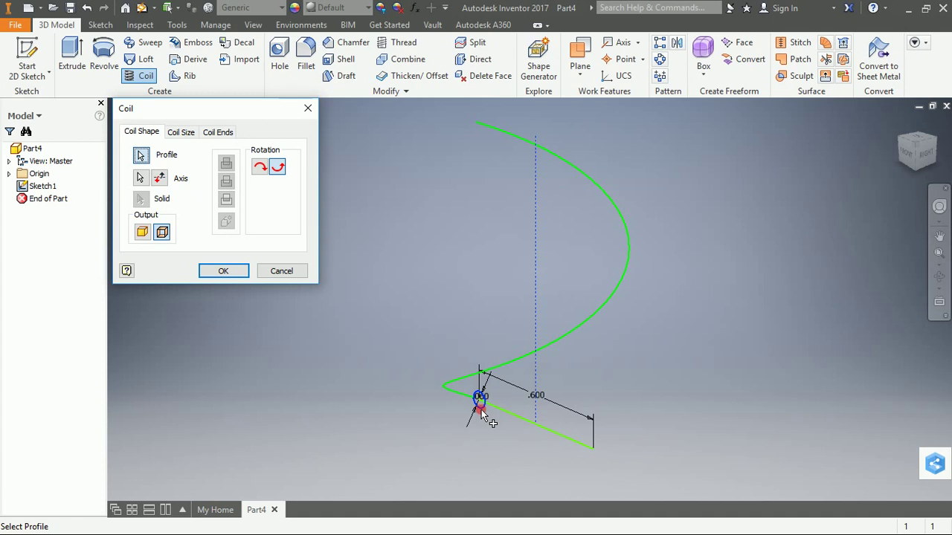
Step: Set the coil's output to a solid and reverse its direction along the axis
{"action": "left_click", "coordinate": [142, 232]}
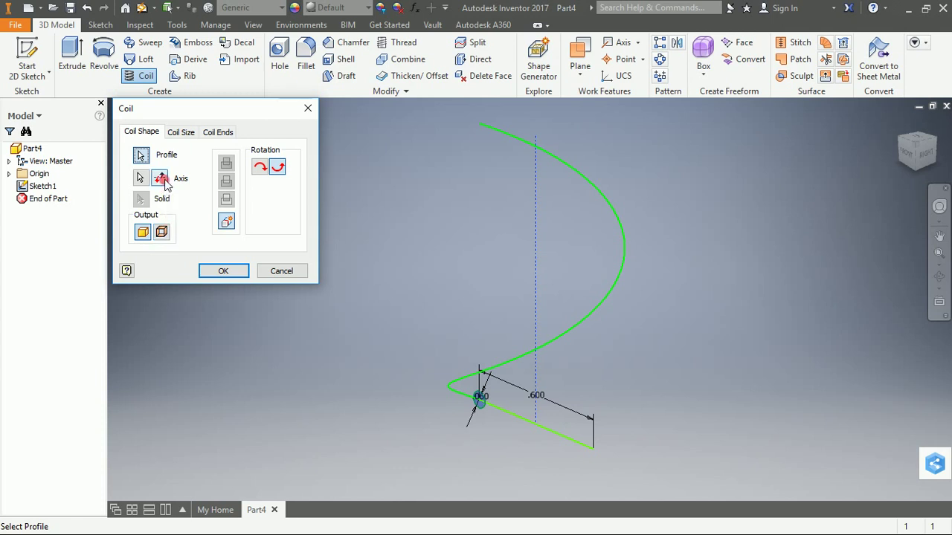
{"action": "left_click", "coordinate": [162, 180]}
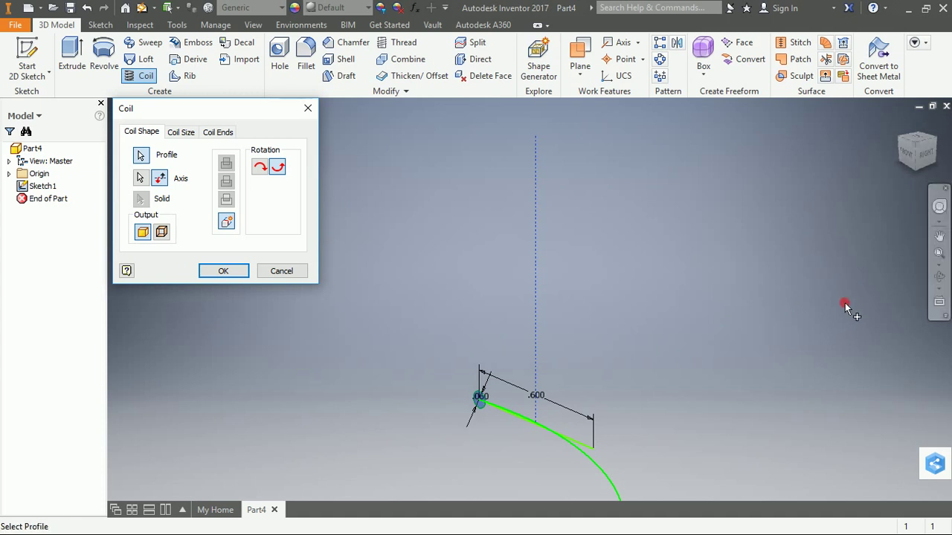
{"action": "left_click", "coordinate": [939, 251]}
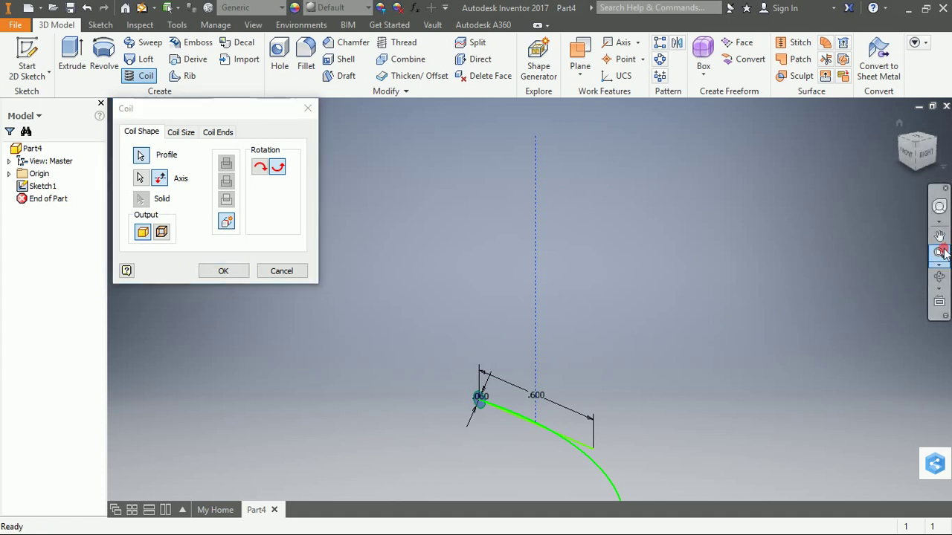
{"action": "left_click_drag", "start_coordinate": [941, 253], "coordinate": [882, 278]}
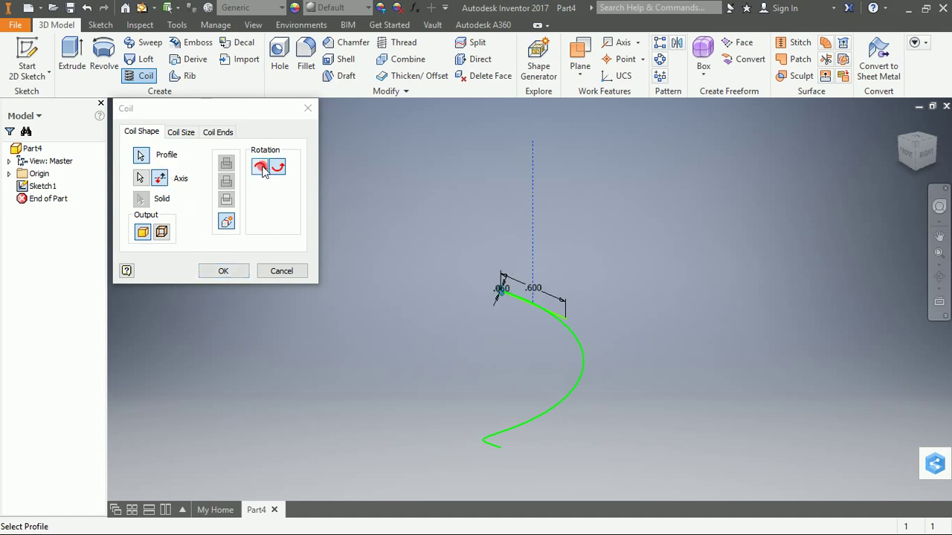
Step: Try the opposite rotation direction for the coil and restore the original one
{"action": "left_click", "coordinate": [98, 205]}
{"action": "left_click", "coordinate": [138, 178]}
{"action": "left_click", "coordinate": [256, 168]}
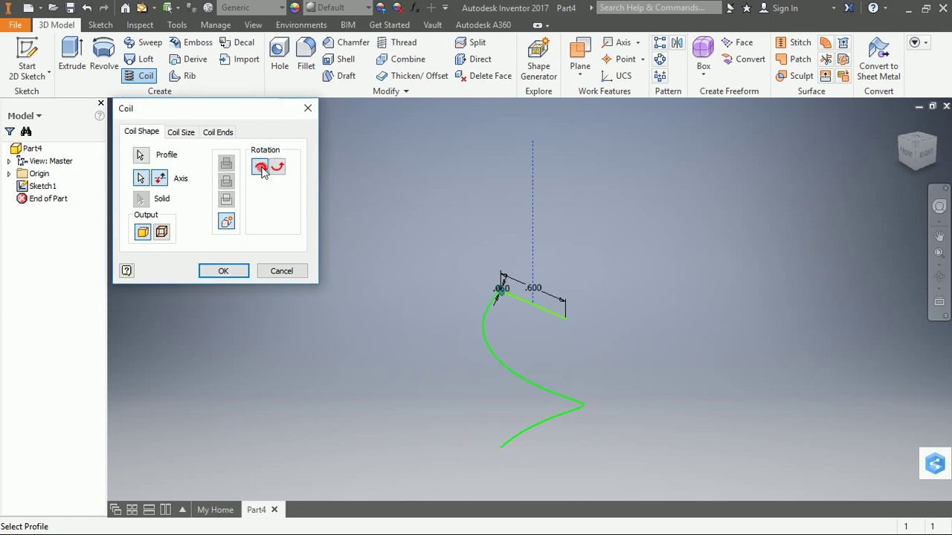
{"action": "left_click", "coordinate": [278, 171]}
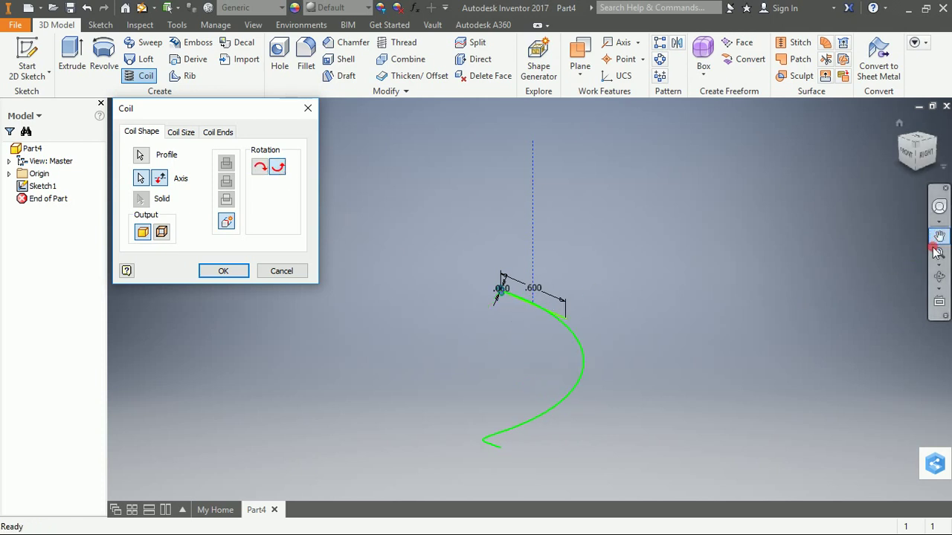
Step: Reverse the coil's rotation direction and flip its axis direction so it winds upward from the profile
{"action": "left_click", "coordinate": [939, 275]}
{"action": "left_click_drag", "start_coordinate": [446, 417], "coordinate": [414, 456]}
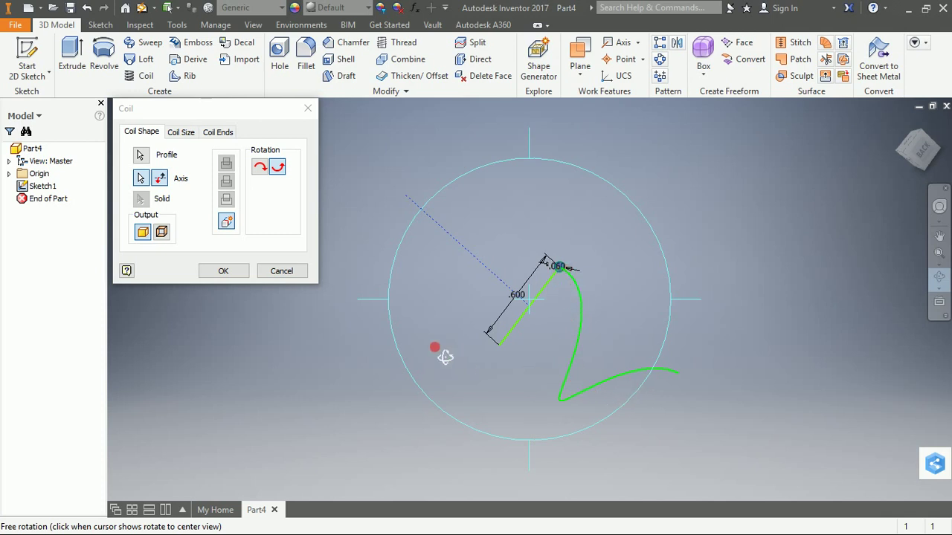
{"action": "left_click", "coordinate": [260, 169]}
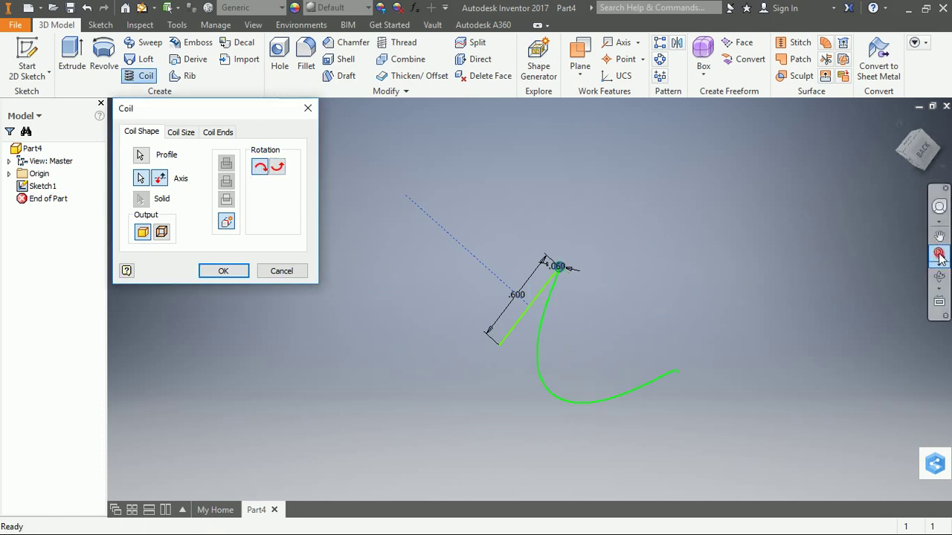
{"action": "left_click", "coordinate": [939, 276]}
{"action": "left_click_drag", "start_coordinate": [590, 363], "coordinate": [707, 332]}
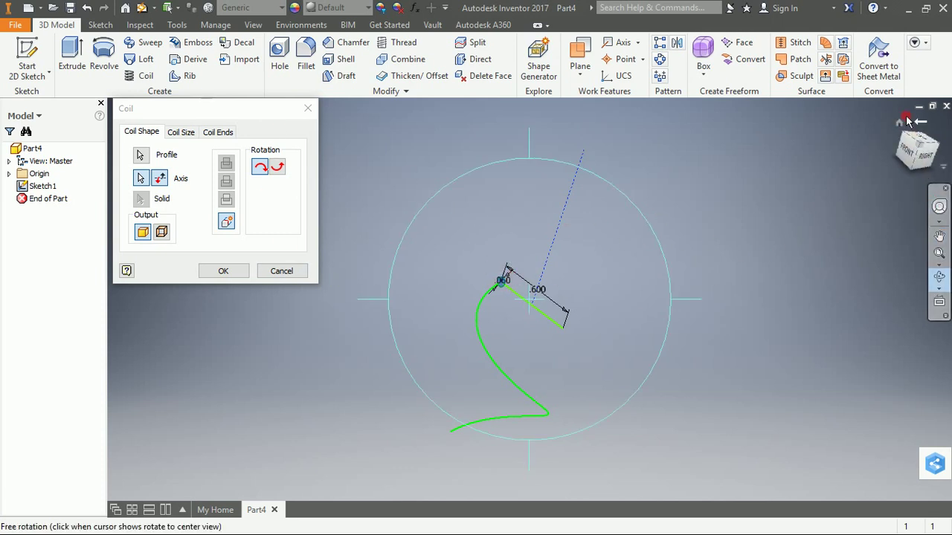
{"action": "left_click", "coordinate": [902, 124]}
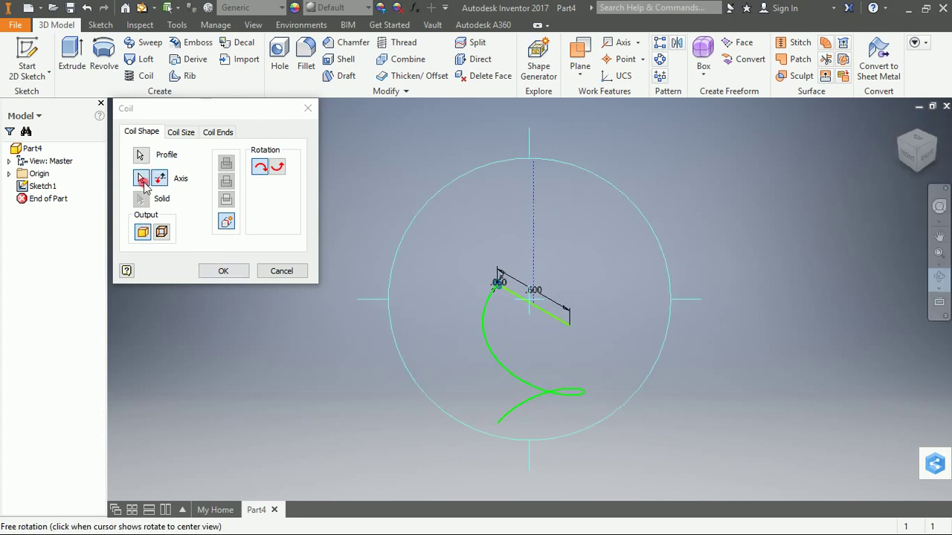
{"action": "left_click", "coordinate": [158, 179]}
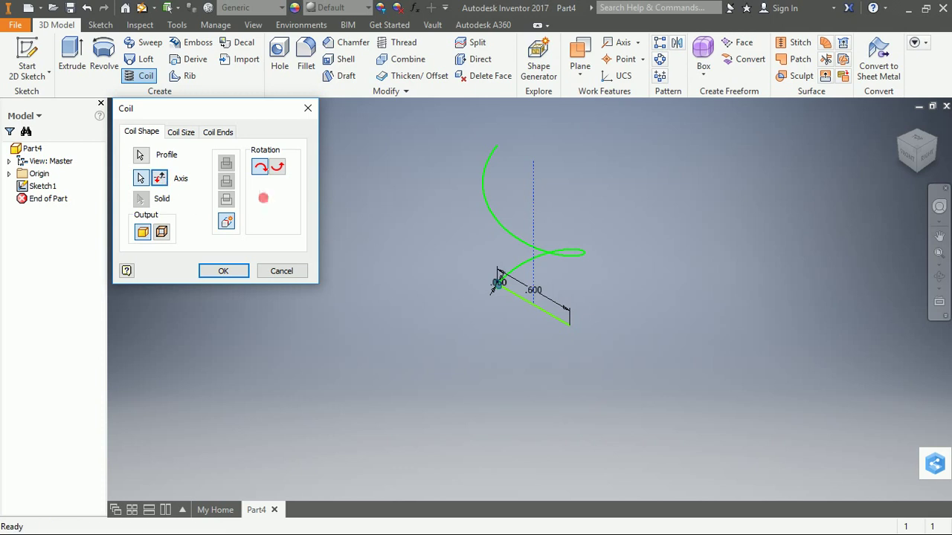
Step: Try the Revolution and Height and Spiral size types for the coil, and return to Pitch and Revolution
{"action": "left_click", "coordinate": [180, 133]}
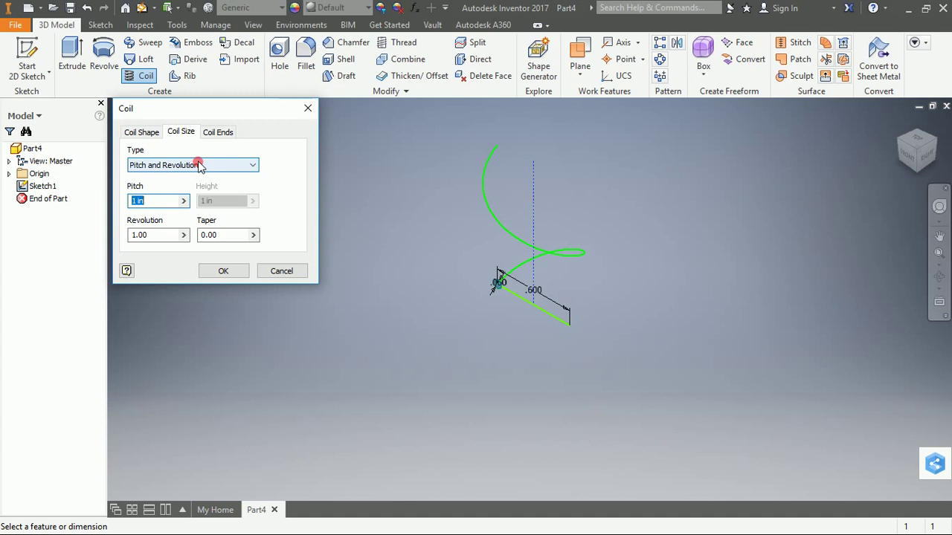
{"action": "left_click", "coordinate": [179, 165]}
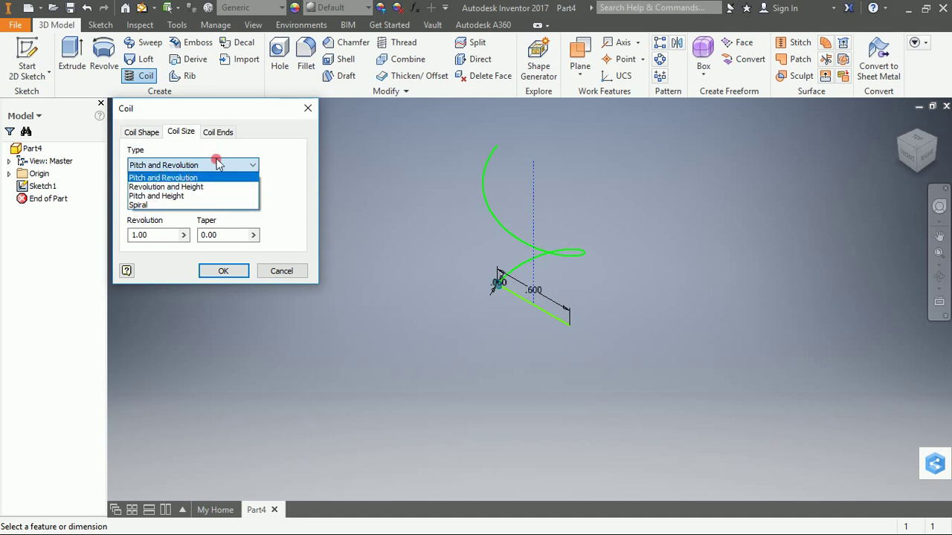
{"action": "left_click", "coordinate": [199, 178]}
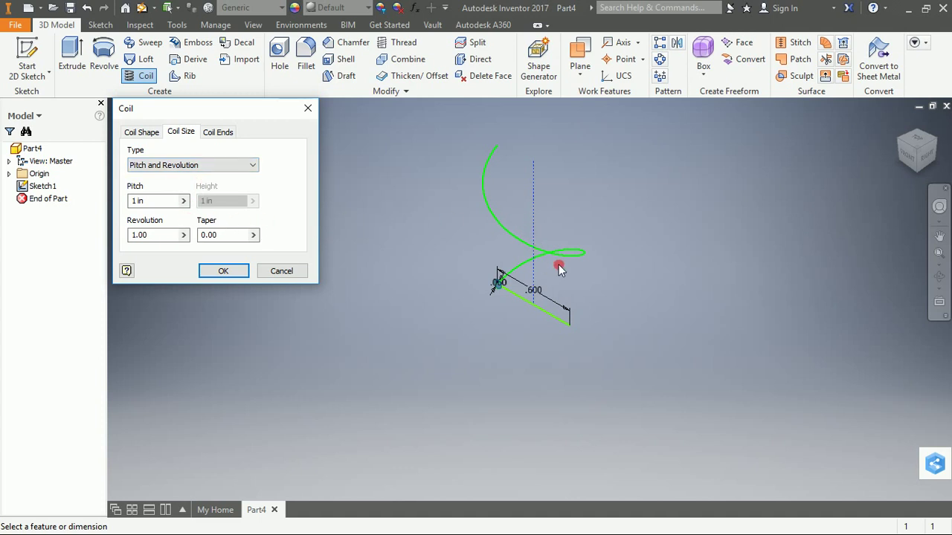
{"action": "left_click", "coordinate": [195, 167]}
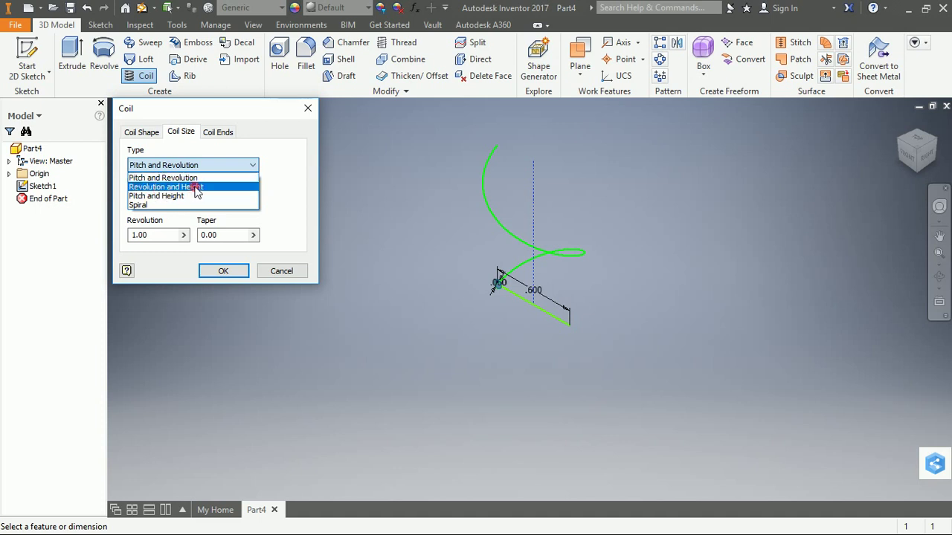
{"action": "left_click", "coordinate": [195, 187]}
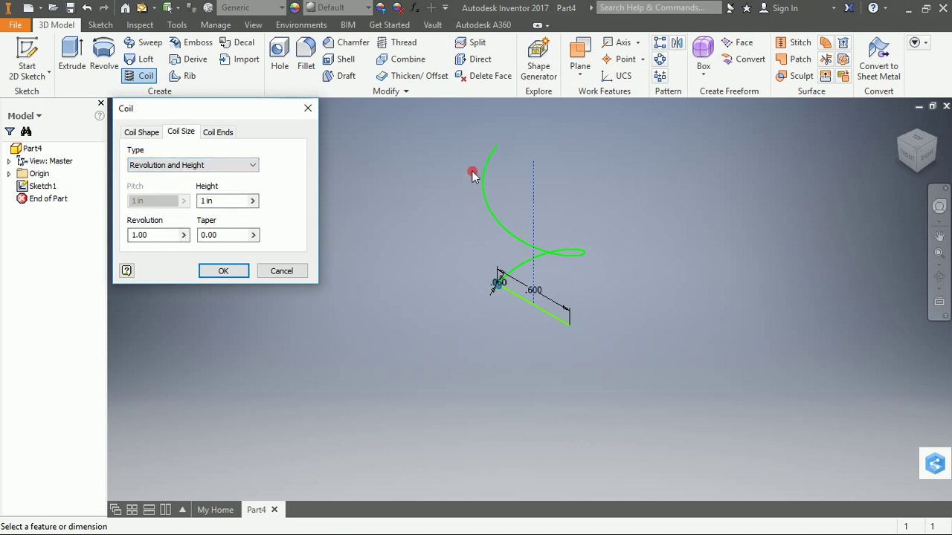
{"action": "left_click", "coordinate": [199, 165]}
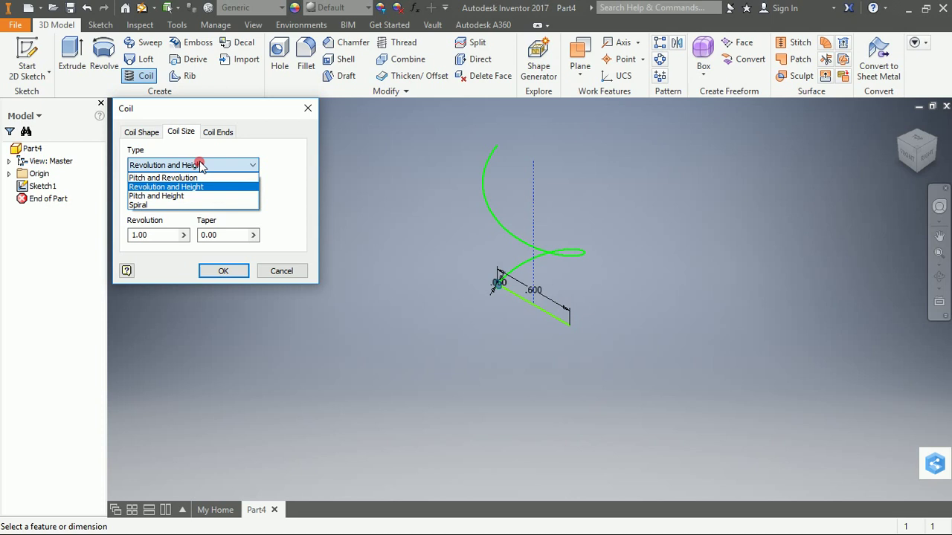
{"action": "left_click", "coordinate": [195, 204]}
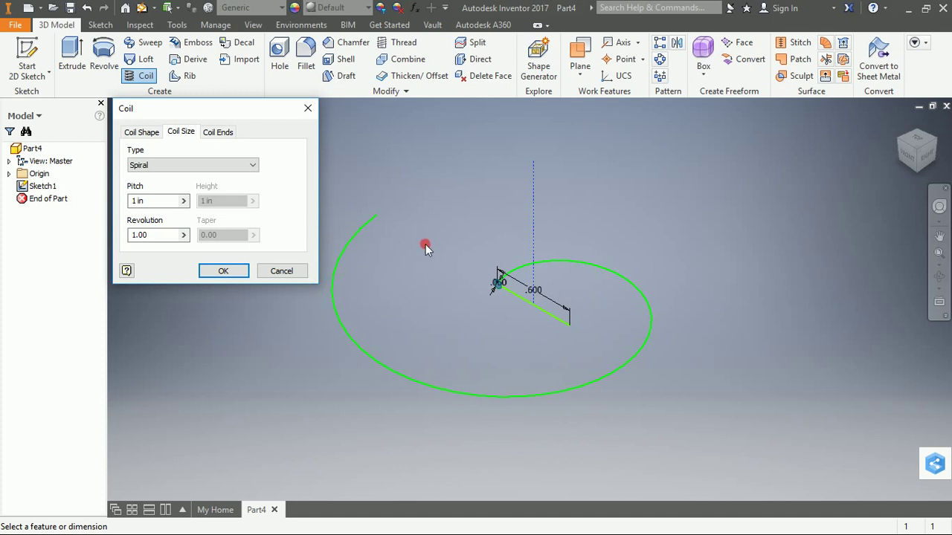
{"action": "left_click", "coordinate": [201, 165]}
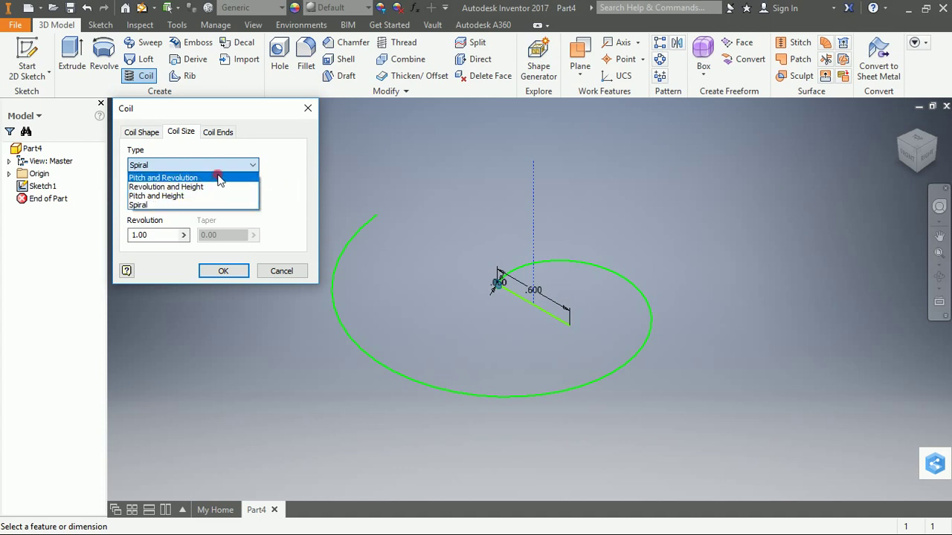
{"action": "left_click", "coordinate": [219, 179]}
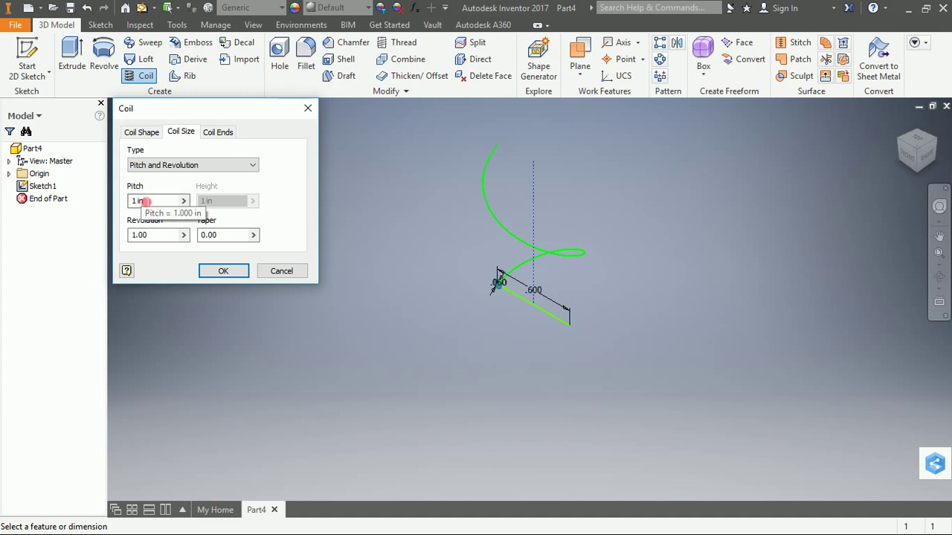
Step: Set the coil's pitch to .03 in and its revolutions to 10
{"action": "double_click", "coordinate": [137, 201]}
{"action": "left_click", "coordinate": [138, 200]}
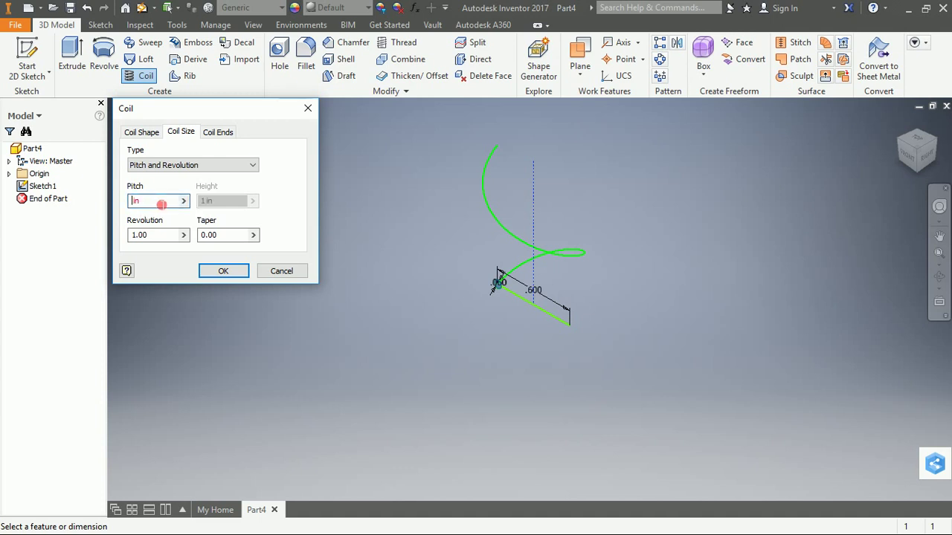
{"action": "type", "text": ".03"}
{"action": "left_click", "coordinate": [132, 235]}
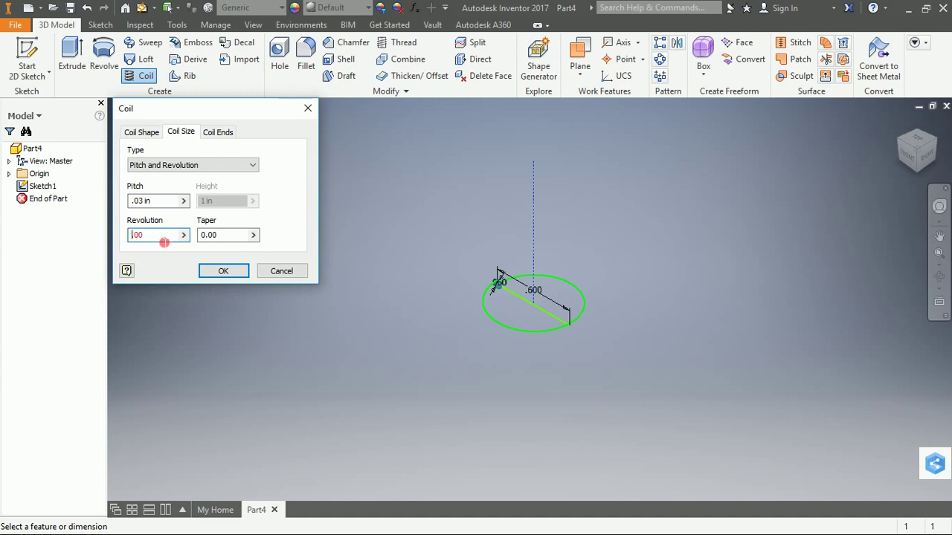
{"action": "type", "text": "10"}
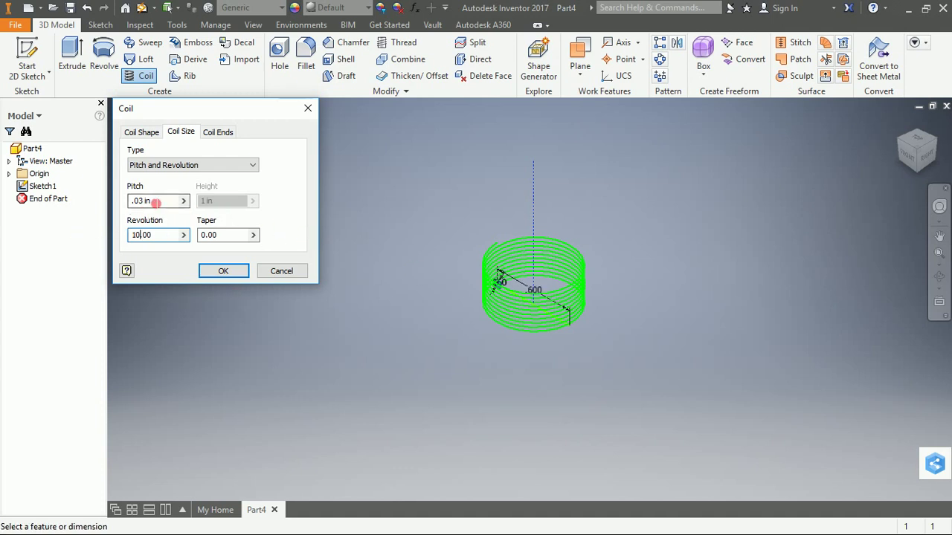
Step: Increase the coil's pitch to .3 in and inspect the full height of the preview
{"action": "double_click", "coordinate": [141, 201]}
{"action": "type", "text": "3"}
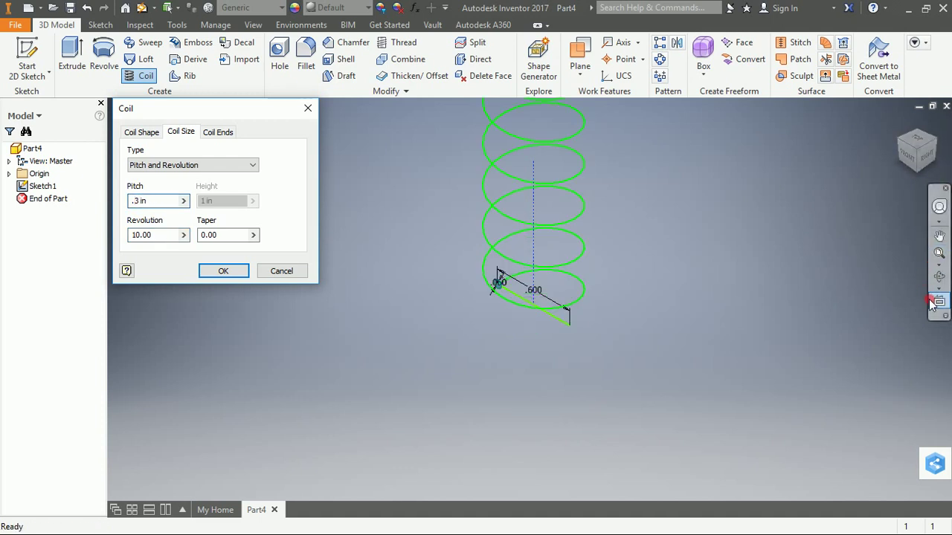
{"action": "scroll", "coordinate": [945, 264], "scroll_direction": "down", "scroll_amount": 1}
{"action": "left_click", "coordinate": [939, 235]}
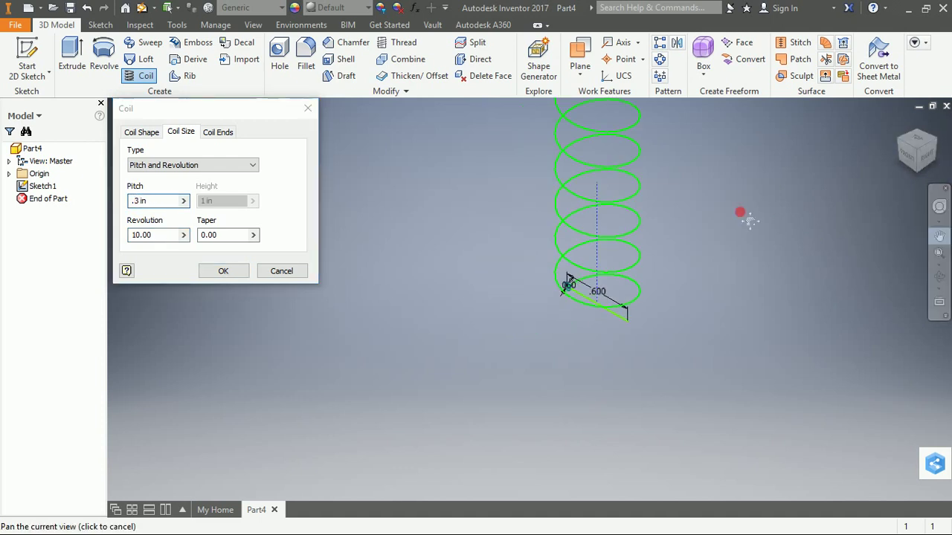
{"action": "left_click_drag", "start_coordinate": [648, 213], "coordinate": [678, 363]}
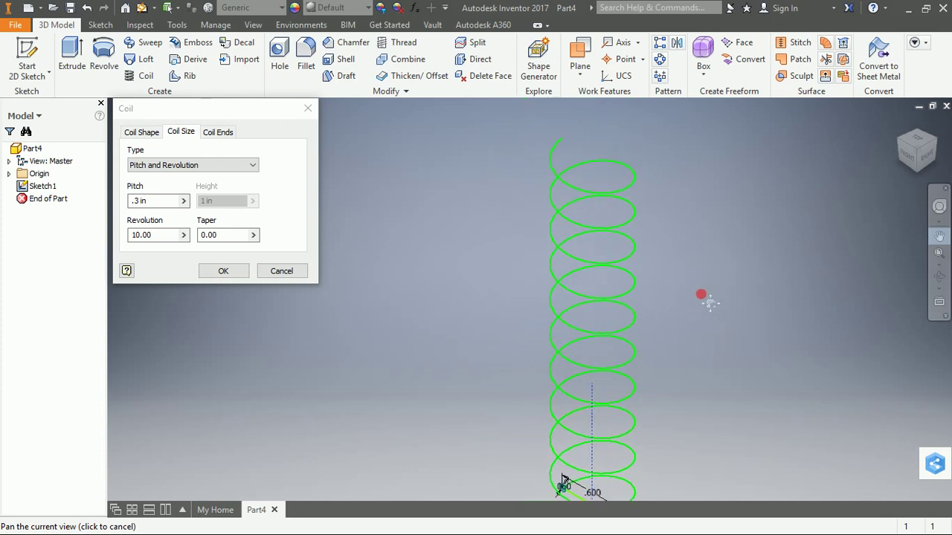
Step: Try a taper of 20 on the coil and inspect the preview
{"action": "left_click", "coordinate": [141, 132]}
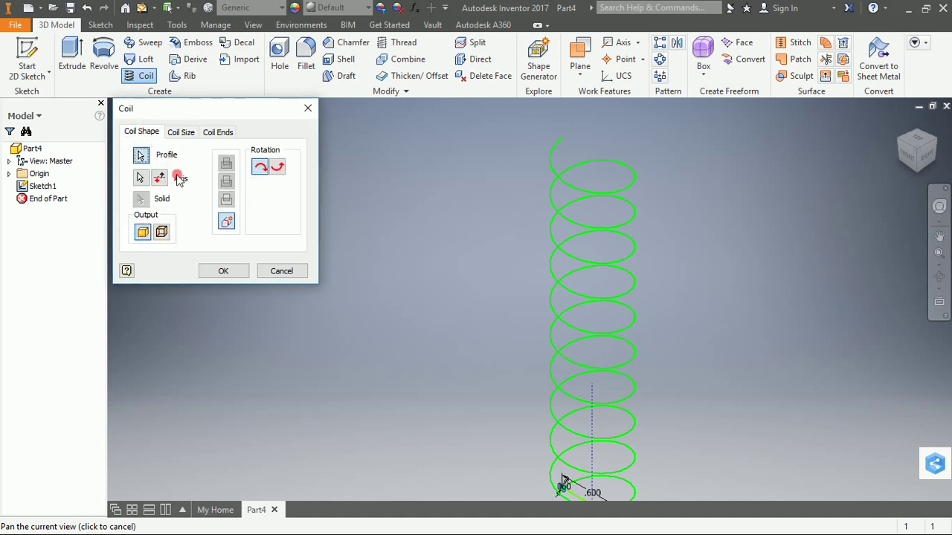
{"action": "left_click", "coordinate": [183, 133]}
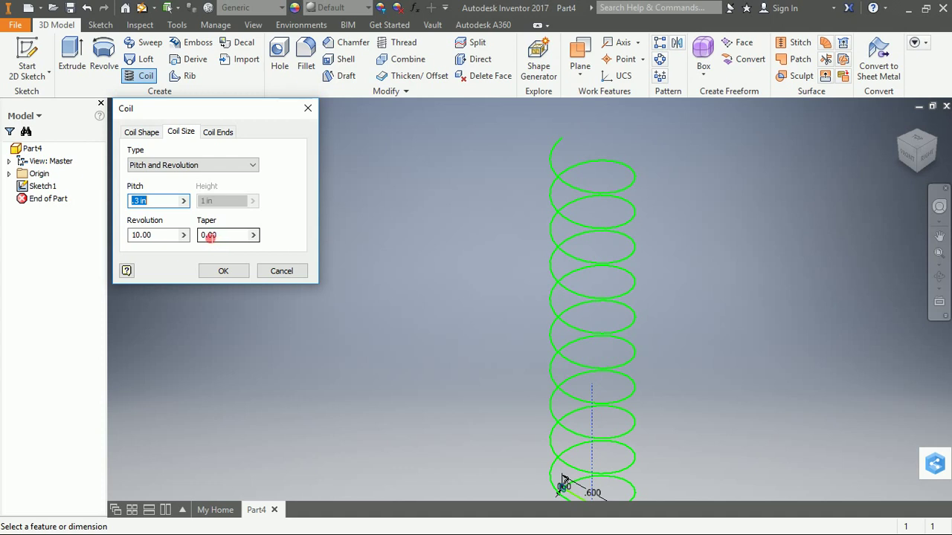
{"action": "left_click", "coordinate": [204, 236]}
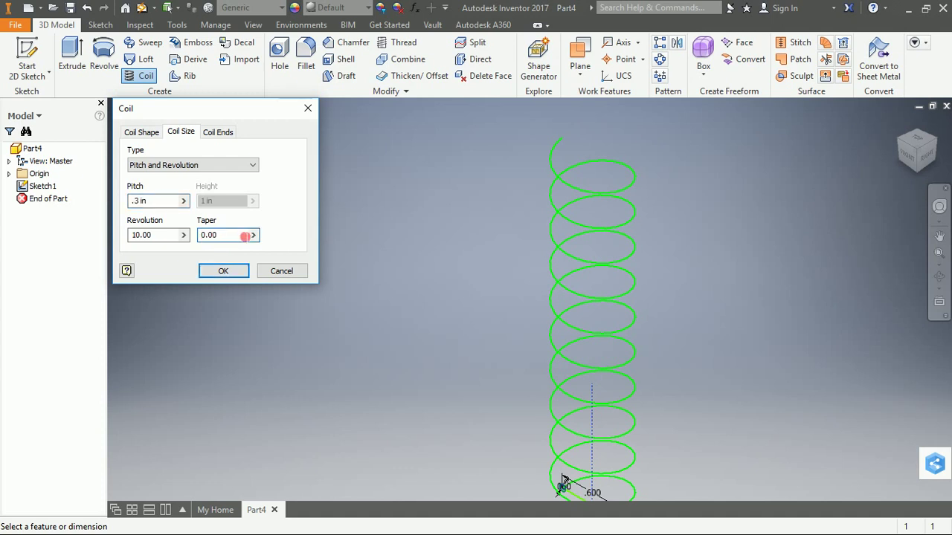
{"action": "type", "text": "2"}
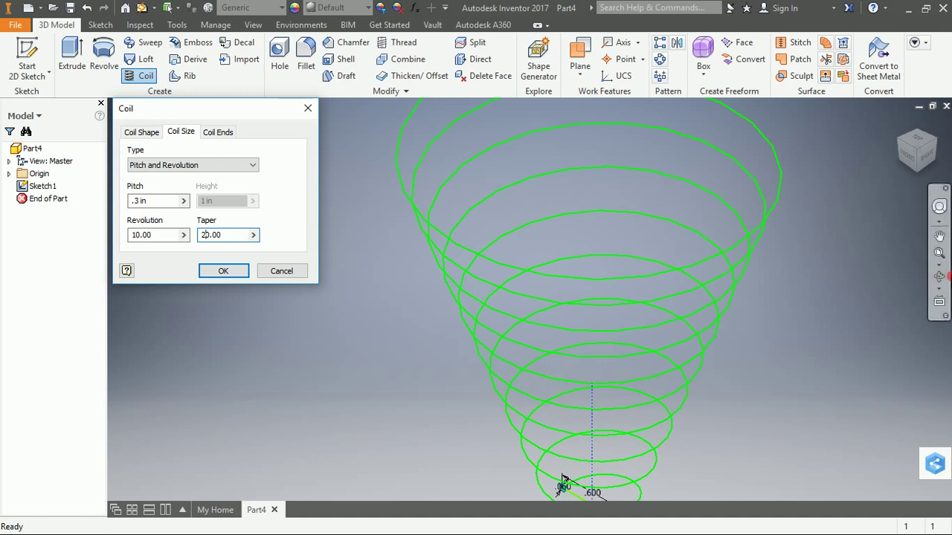
{"action": "left_click", "coordinate": [938, 236]}
{"action": "left_click_drag", "start_coordinate": [743, 290], "coordinate": [753, 394]}
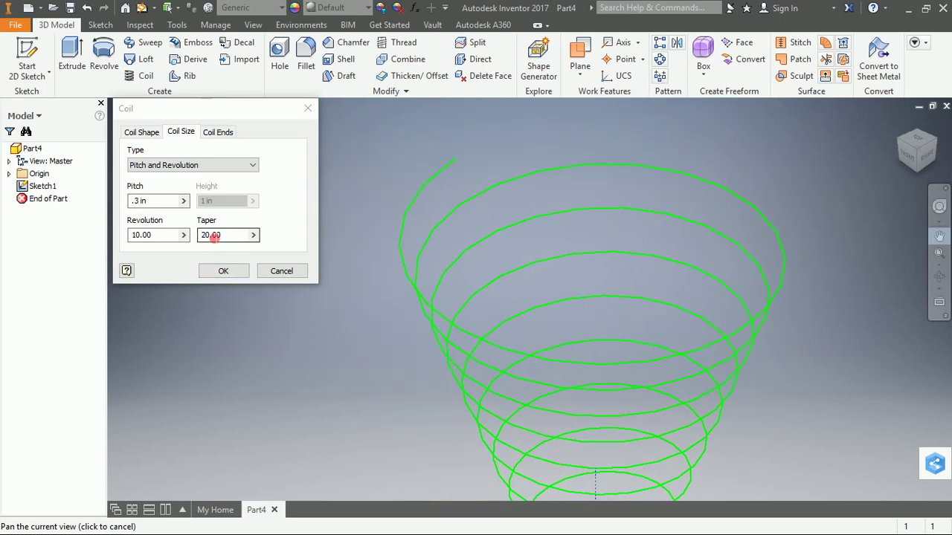
Step: Remove the coil's taper, try tapers of -2 and -5, and clear the value back to zero taper
{"action": "left_click", "coordinate": [211, 235]}
{"action": "key", "text": "BackSpace"}
{"action": "key", "text": "BackSpace"}
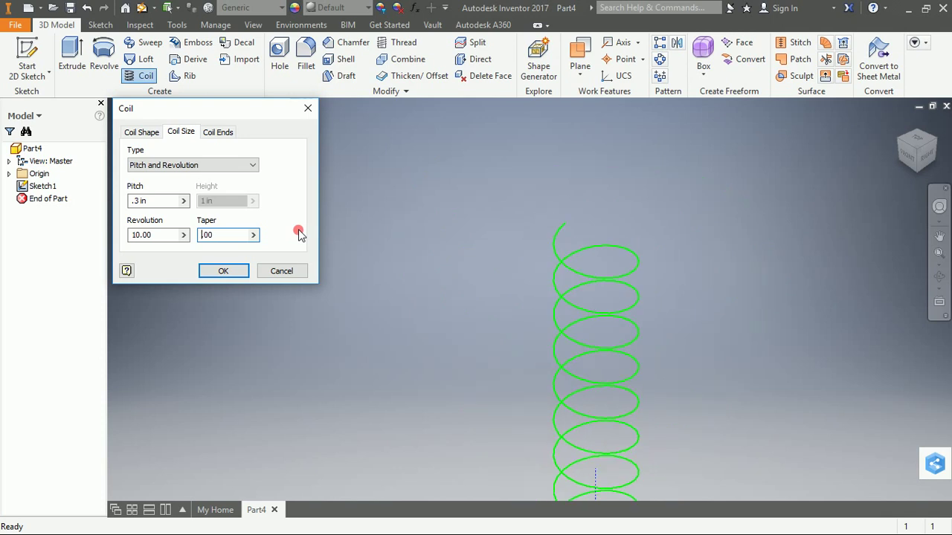
{"action": "type", "text": "-2"}
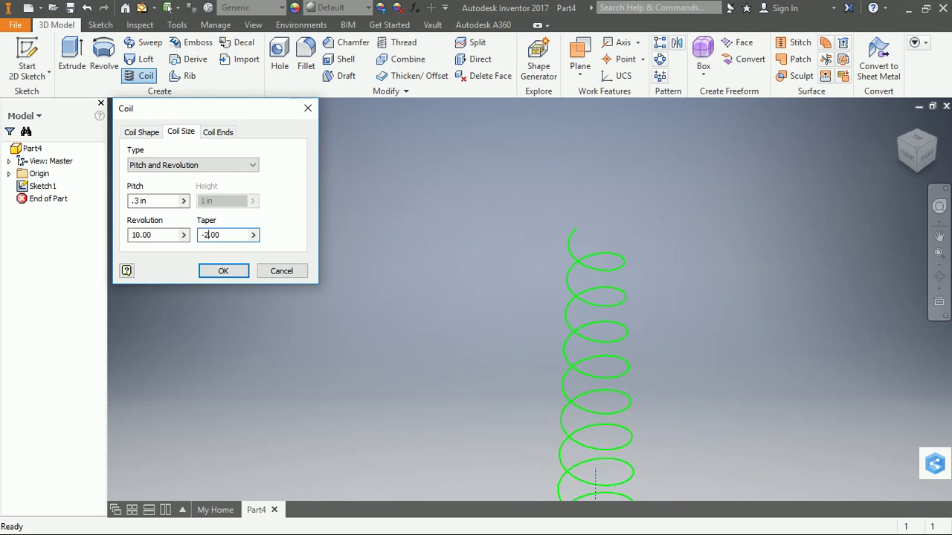
{"action": "key", "text": "BackSpace"}
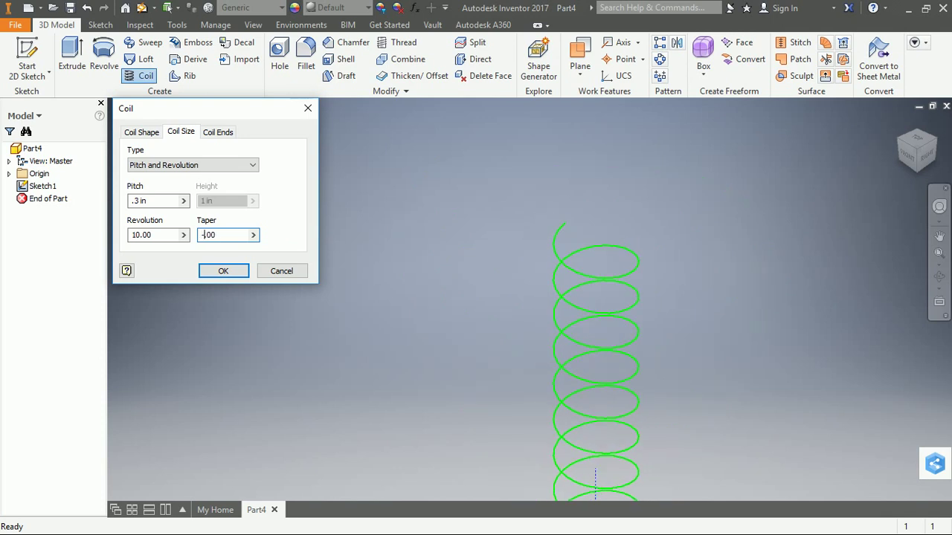
{"action": "type", "text": "5"}
{"action": "key", "text": "BackSpace"}
Step: Examine the coil preview's natural start and end conditions from an angled side view
{"action": "left_click", "coordinate": [218, 132]}
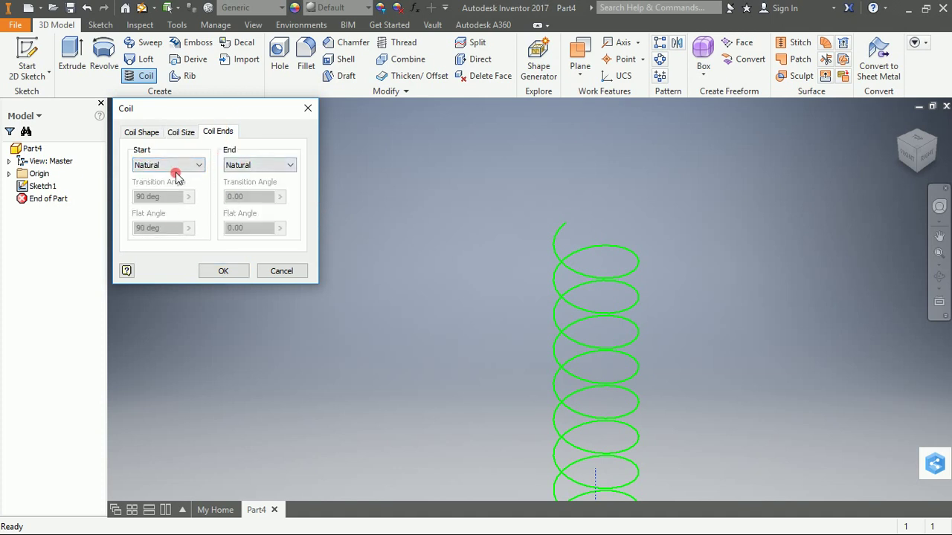
{"action": "scroll", "coordinate": [804, 233], "scroll_direction": "down", "scroll_amount": 3}
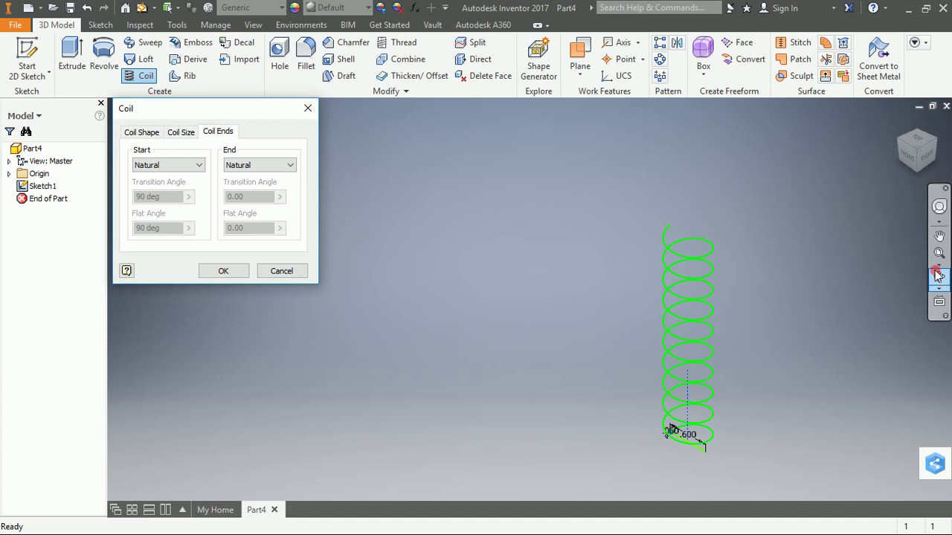
{"action": "left_click", "coordinate": [194, 166]}
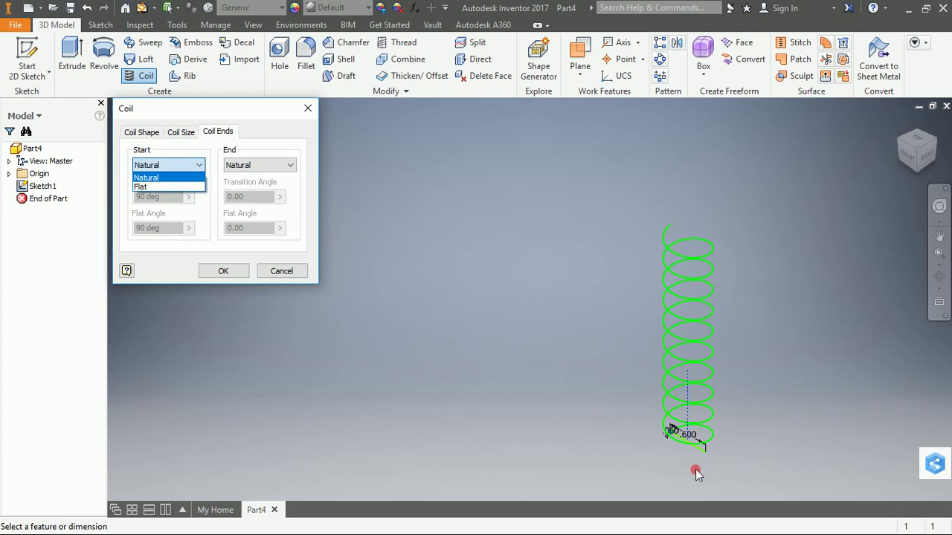
{"action": "left_click", "coordinate": [942, 246]}
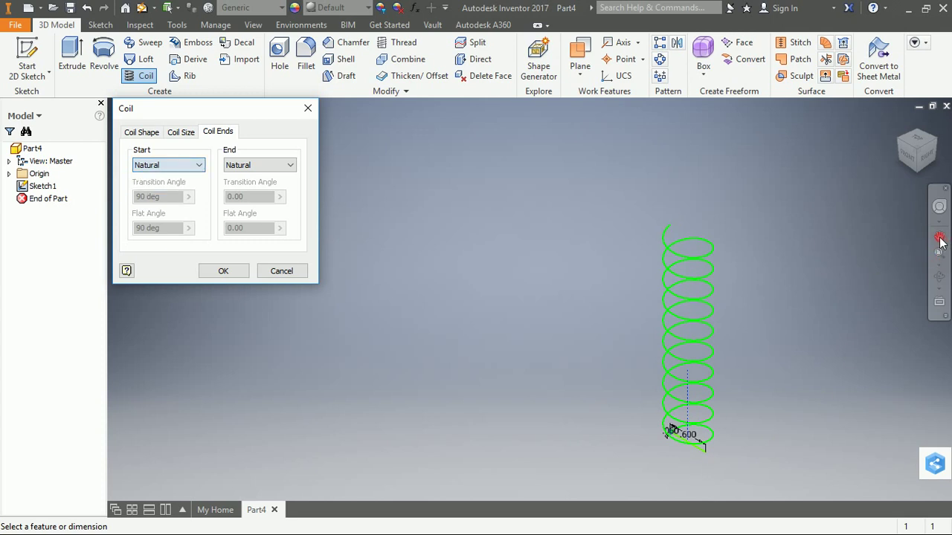
{"action": "key", "text": "Escape"}
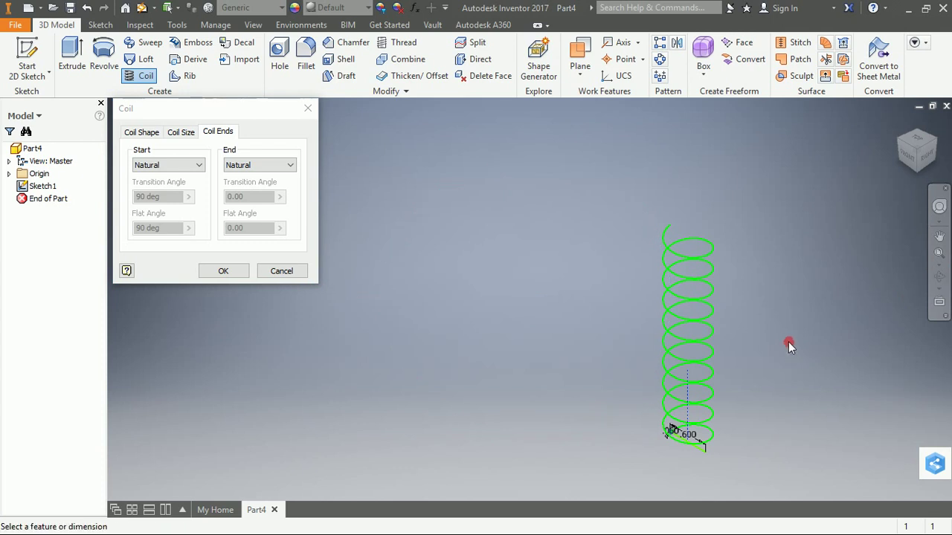
{"action": "left_click", "coordinate": [939, 276]}
{"action": "key", "text": "Escape"}
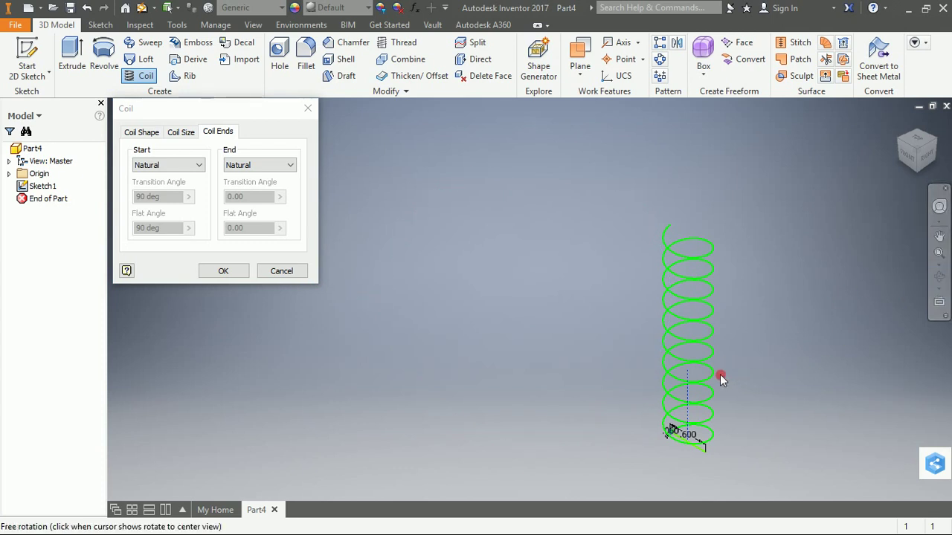
{"action": "left_click", "coordinate": [931, 279]}
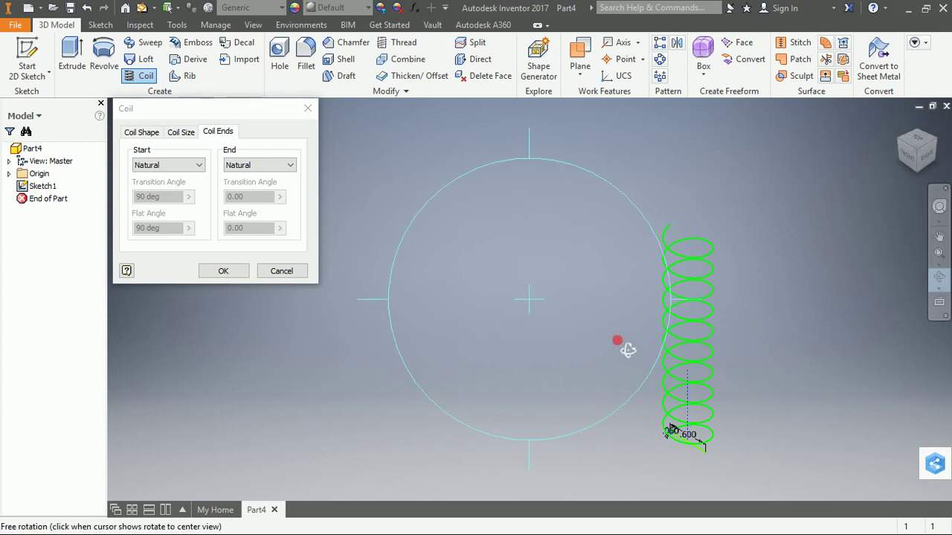
{"action": "mouse_move", "coordinate": [629, 349]}
{"action": "left_mouse_down"}
{"action": "mouse_move", "coordinate": [642, 213]}
{"action": "mouse_move", "coordinate": [559, 196]}
{"action": "mouse_move", "coordinate": [520, 228]}
{"action": "mouse_move", "coordinate": [496, 218]}
{"action": "left_mouse_up"}
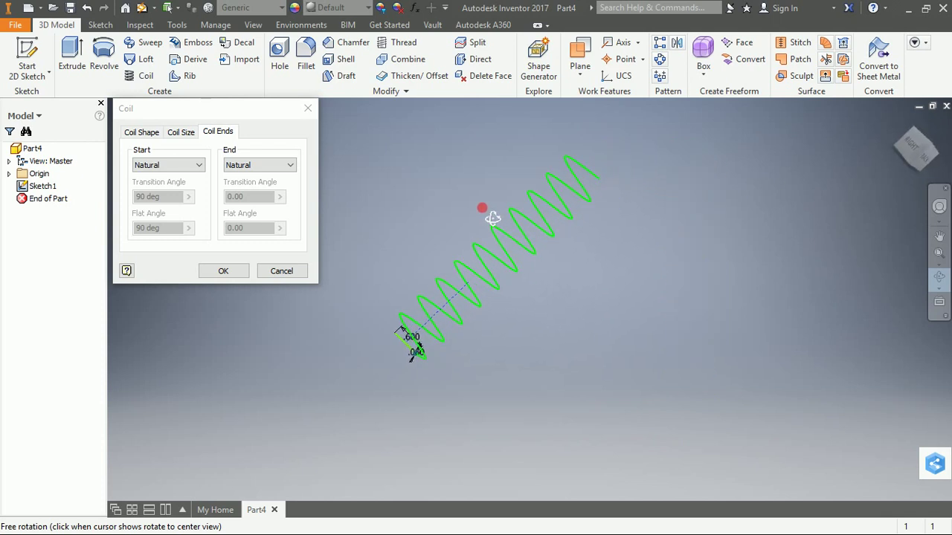
Step: Set the coil's start condition to Flat with 90 deg transition and flat angles, and inspect the start of the preview
{"action": "left_click", "coordinate": [196, 164]}
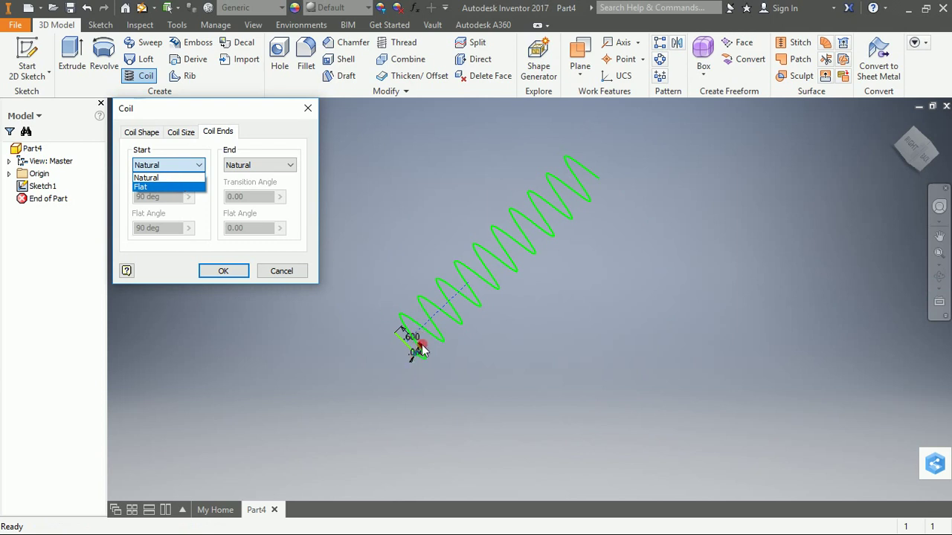
{"action": "left_click", "coordinate": [168, 187]}
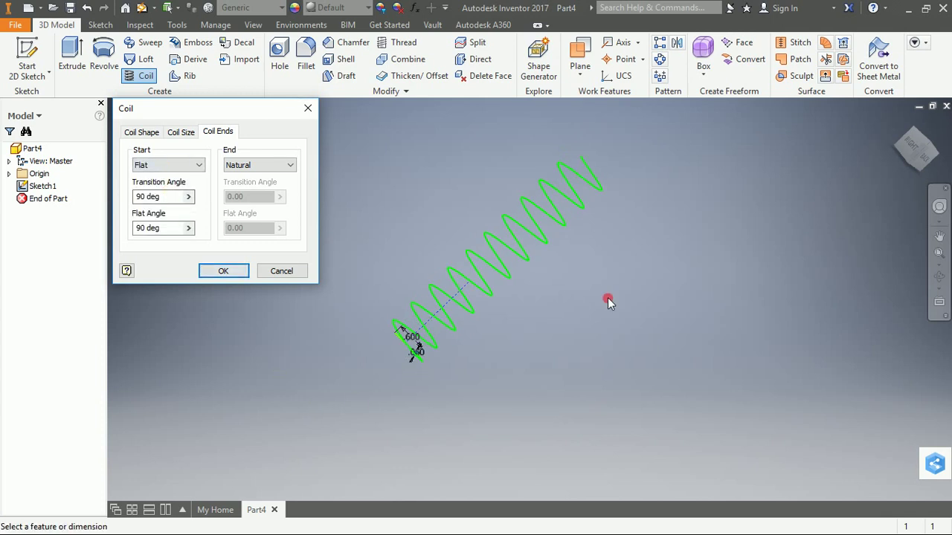
{"action": "left_click", "coordinate": [938, 276]}
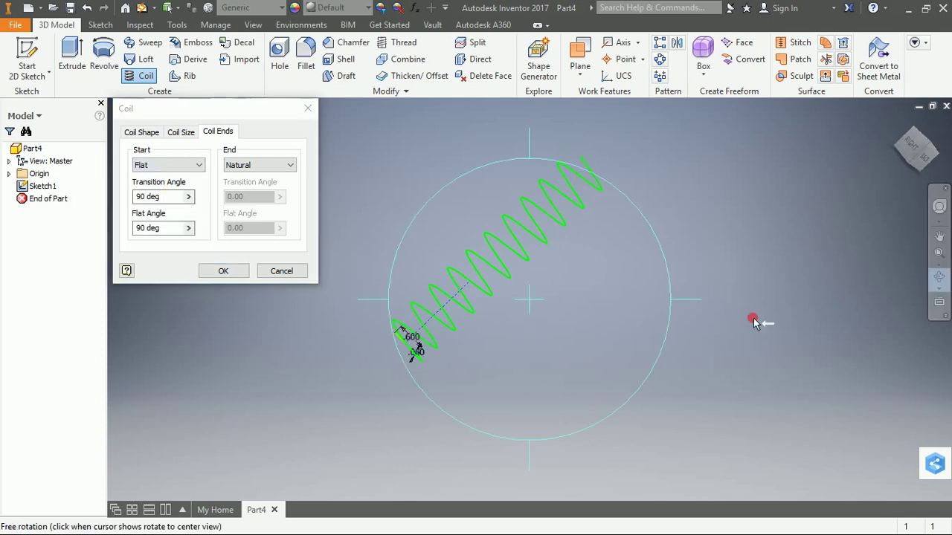
{"action": "left_click_drag", "start_coordinate": [753, 321], "coordinate": [550, 395]}
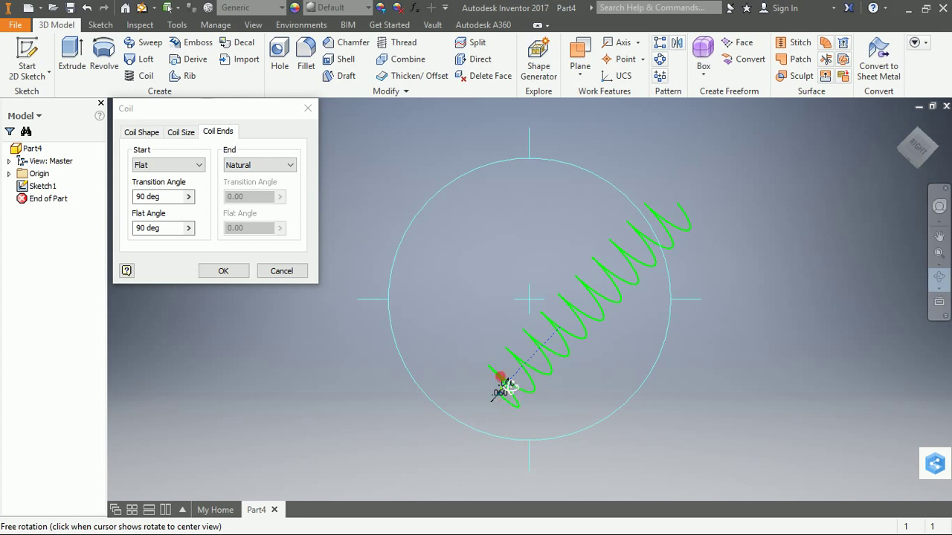
Step: Set the coil's end condition to Flat with a flat angle of 90 and a transition angle of 1
{"action": "left_click", "coordinate": [273, 167]}
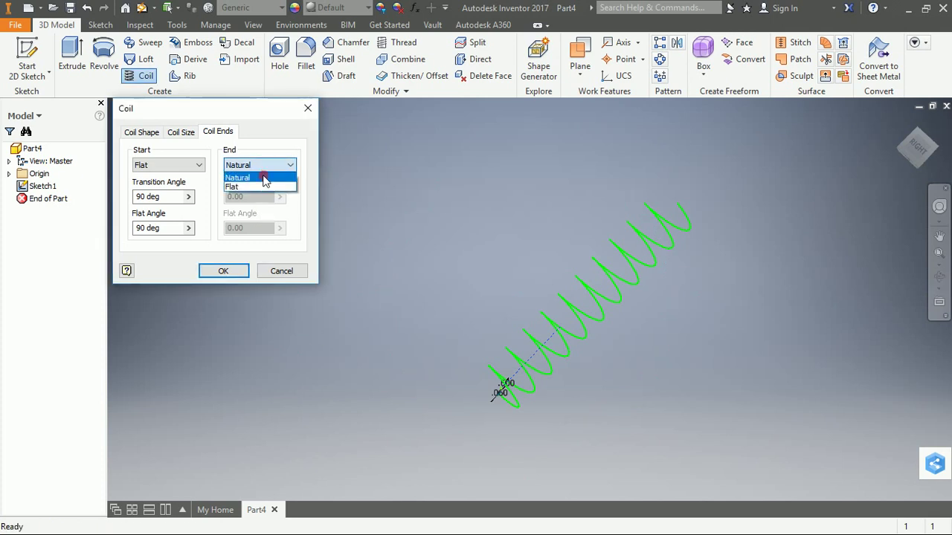
{"action": "left_click", "coordinate": [260, 188]}
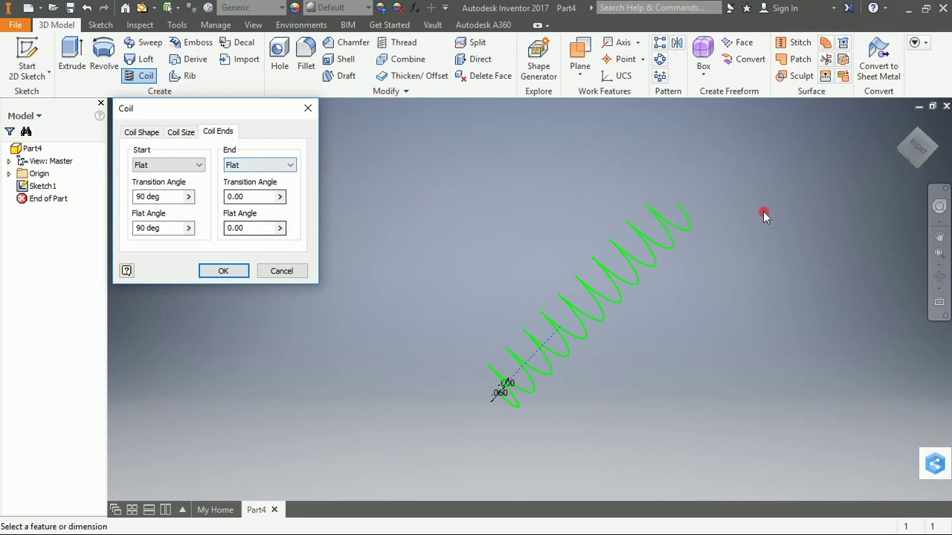
{"action": "left_click", "coordinate": [706, 219]}
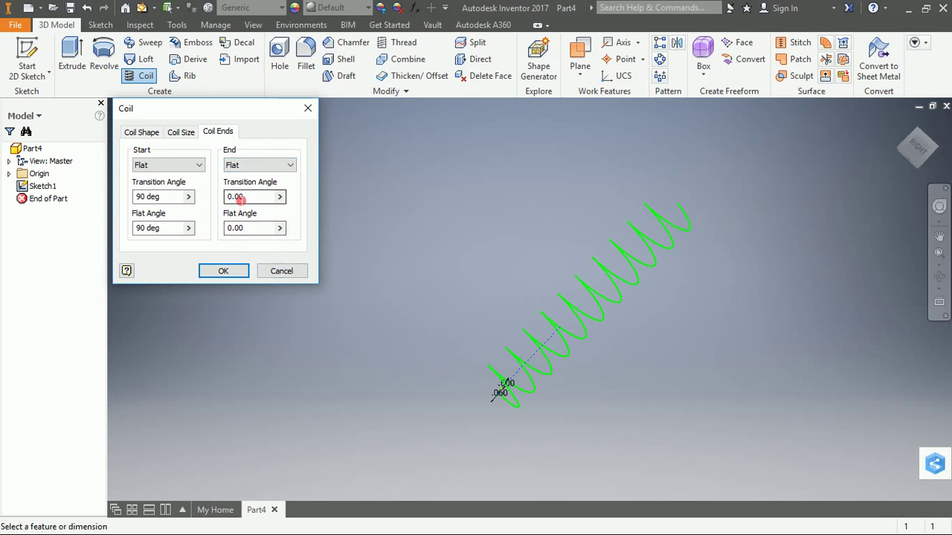
{"action": "left_click", "coordinate": [244, 233]}
{"action": "type", "text": "9"}
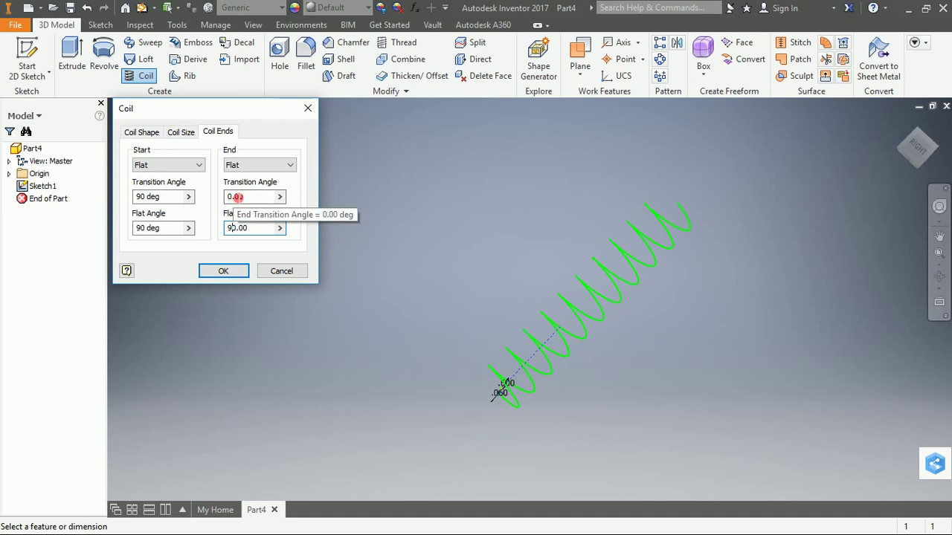
{"action": "left_click", "coordinate": [234, 197]}
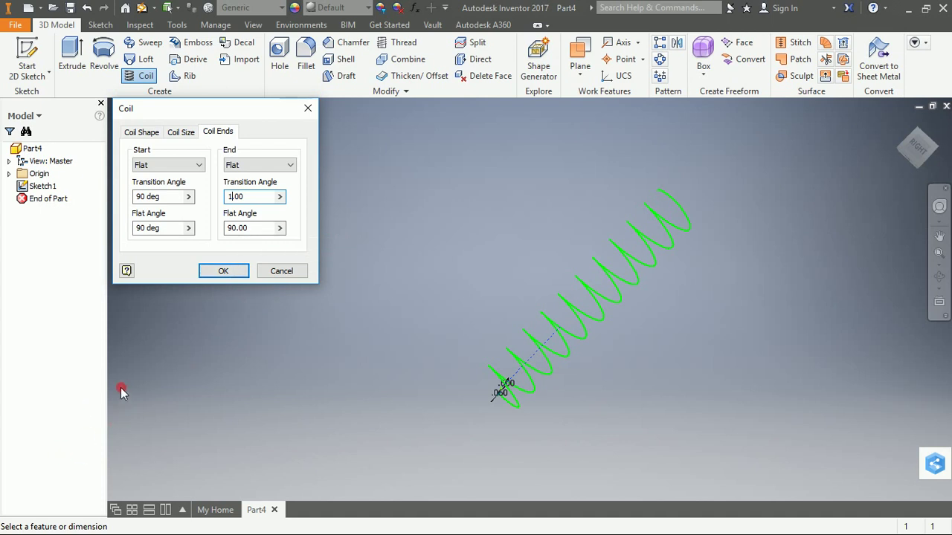
Step: Switch the coil's start condition to Natural to compare the preview, and restore it to Flat
{"action": "left_click", "coordinate": [169, 165]}
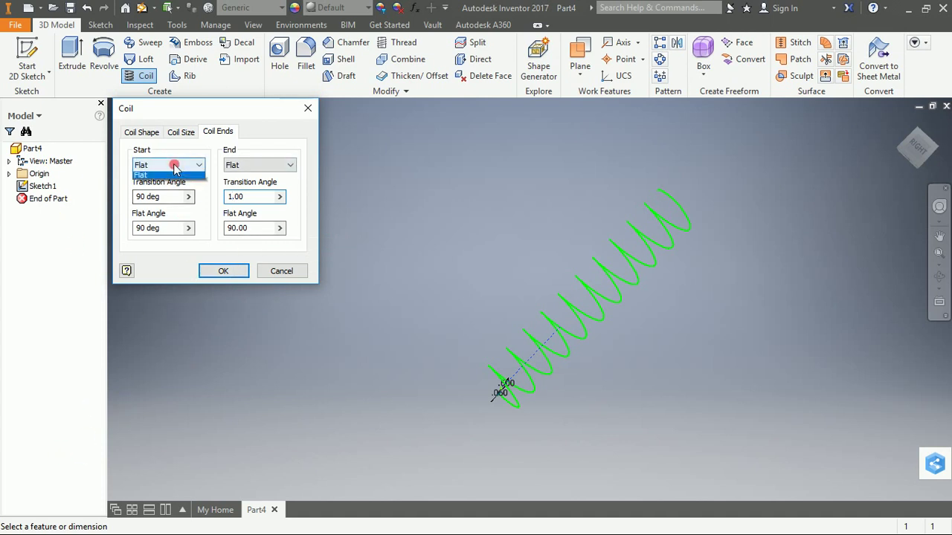
{"action": "left_click", "coordinate": [163, 179]}
{"action": "left_click", "coordinate": [252, 236]}
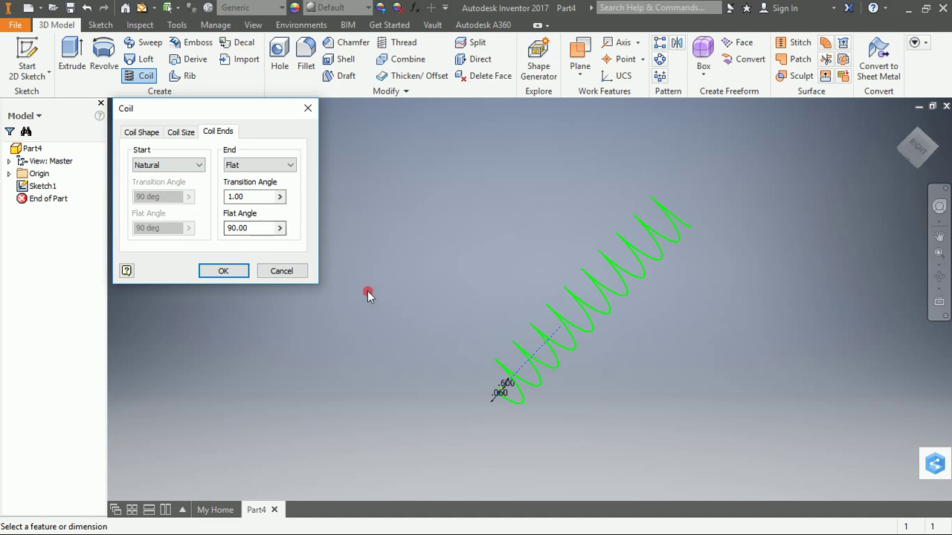
{"action": "left_click", "coordinate": [176, 165]}
{"action": "left_click", "coordinate": [165, 187]}
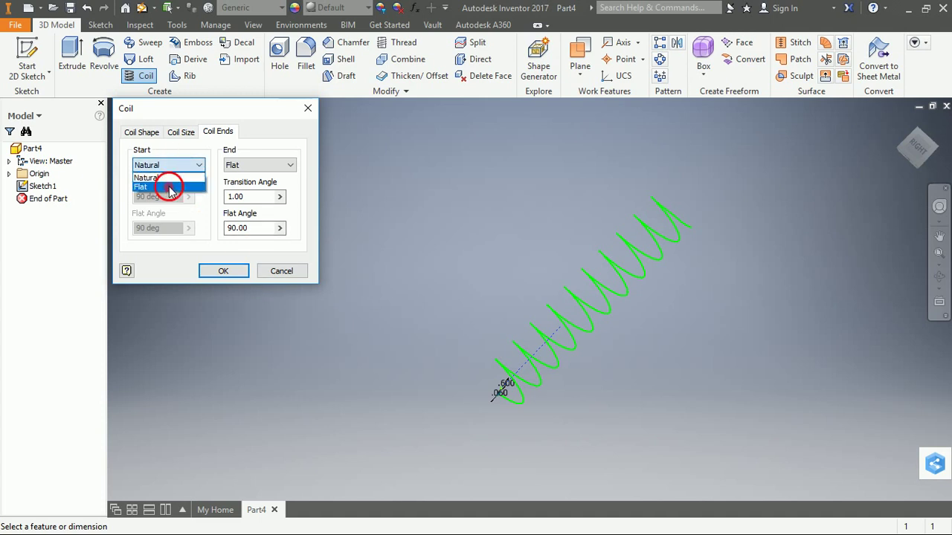
Step: Keep the coil's end condition Flat, set its end transition angle to 90, and create the solid coil
{"action": "left_click", "coordinate": [252, 166]}
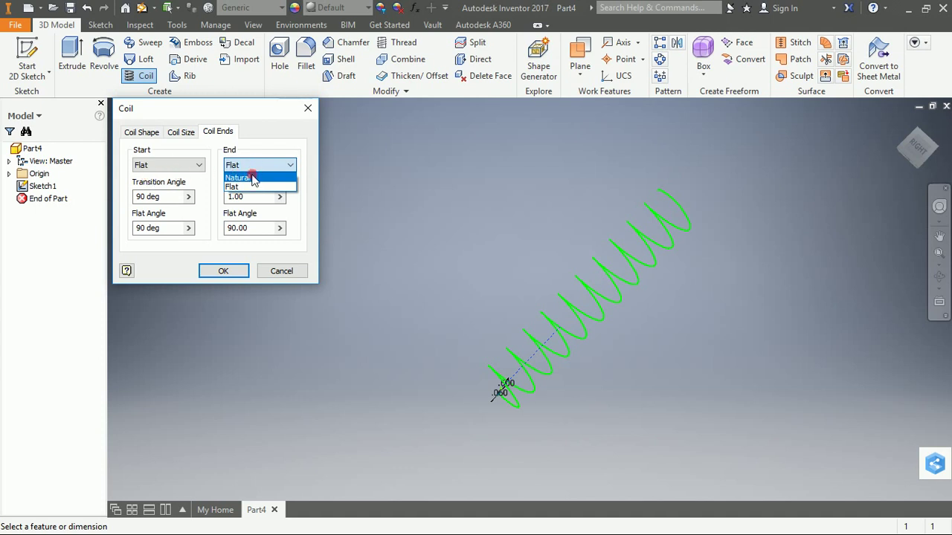
{"action": "left_click", "coordinate": [244, 188]}
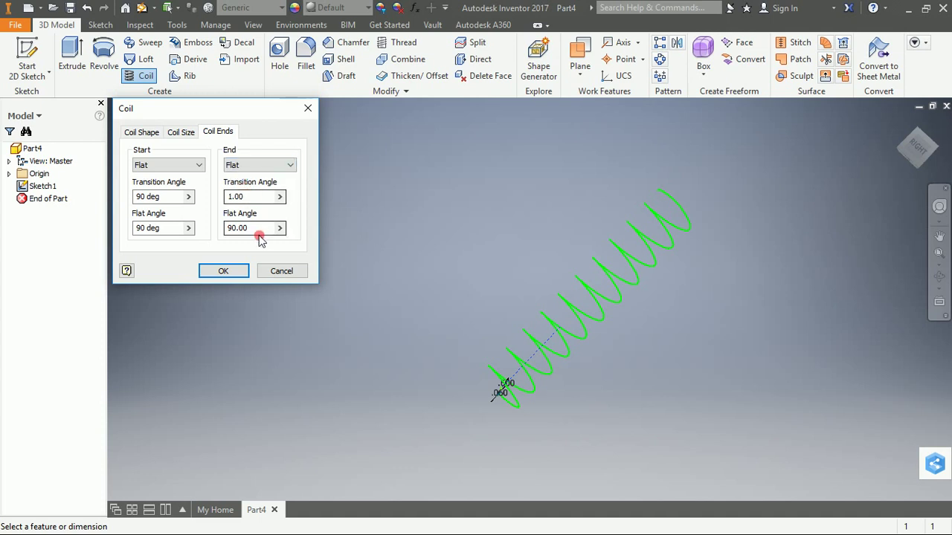
{"action": "left_click", "coordinate": [243, 197]}
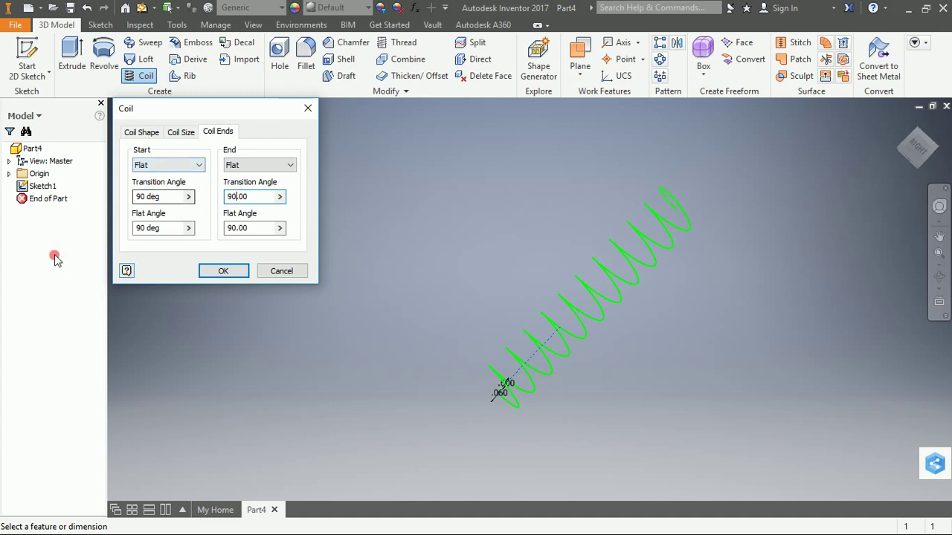
{"action": "left_click", "coordinate": [225, 272]}
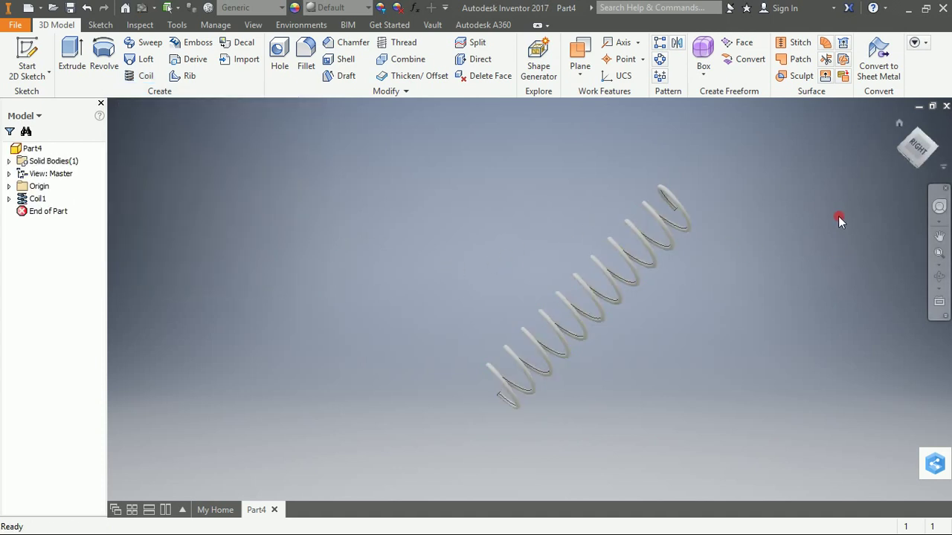
Step: Edit the finished coil from the right-side view and set both its start and end transition angles to 180 deg
{"action": "left_click", "coordinate": [925, 154]}
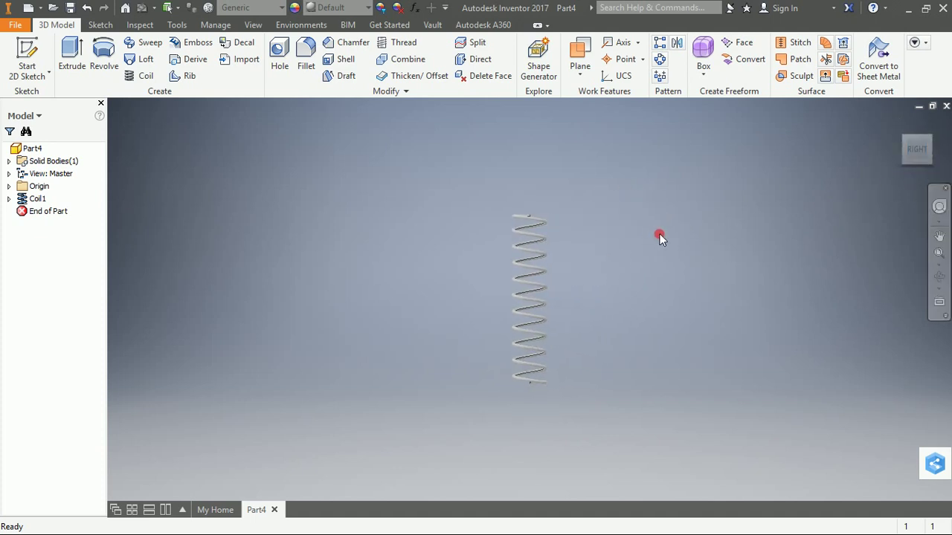
{"action": "double_click", "coordinate": [30, 198]}
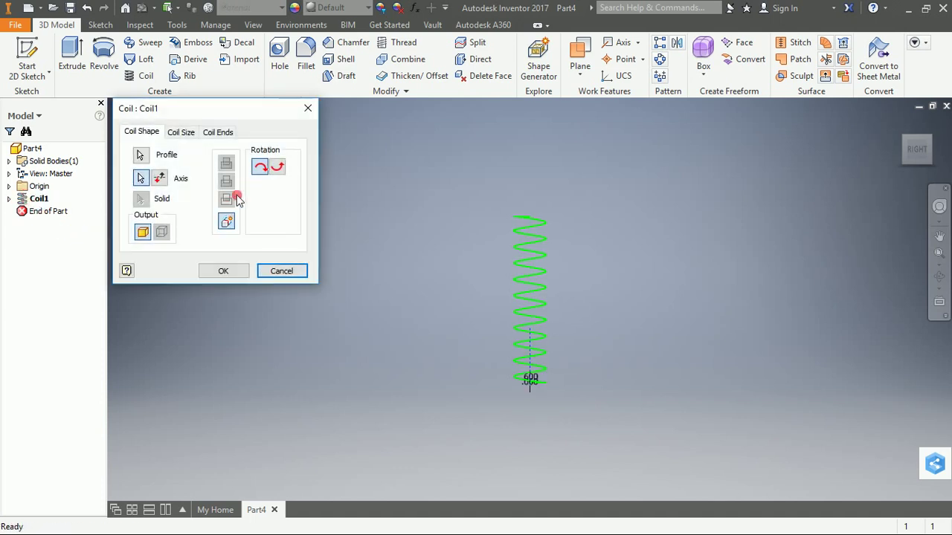
{"action": "left_click", "coordinate": [218, 132]}
{"action": "left_click", "coordinate": [230, 197]}
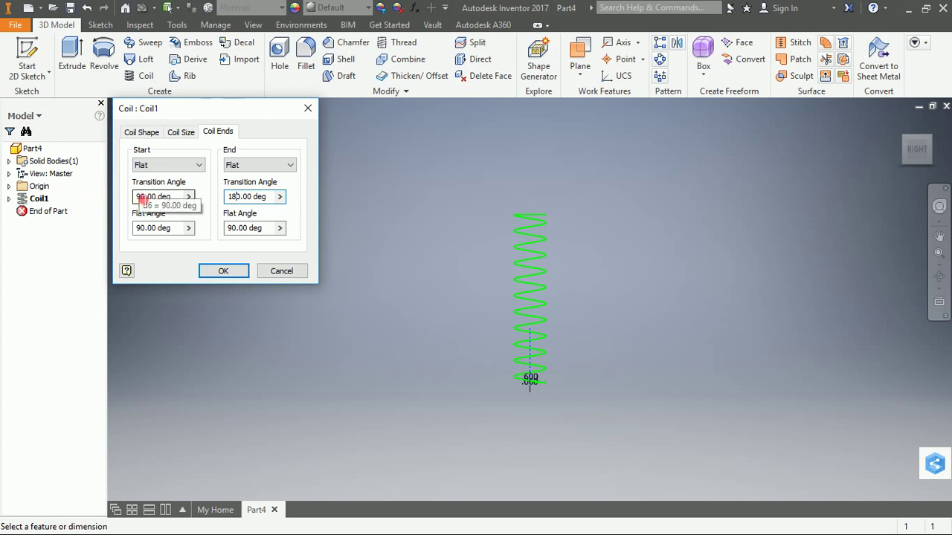
{"action": "key", "text": "BackSpace"}
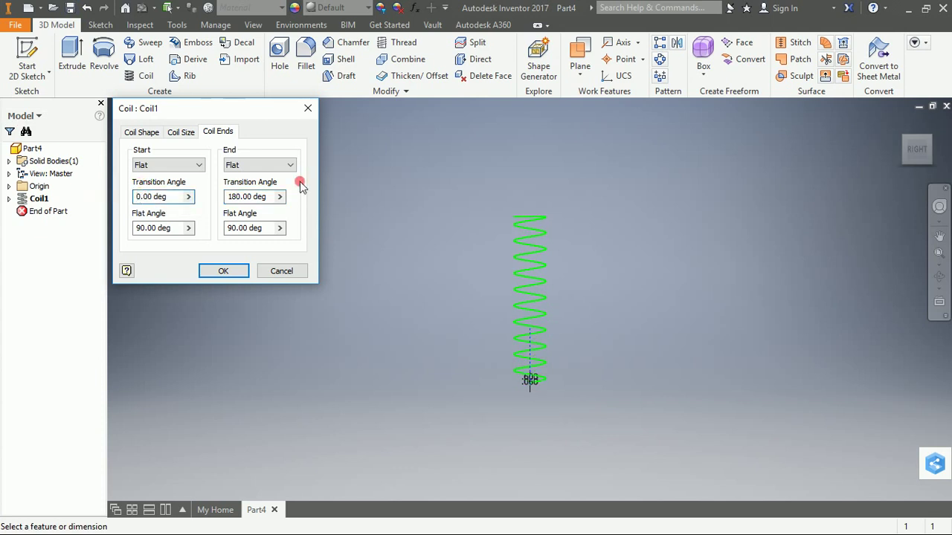
{"action": "type", "text": "18"}
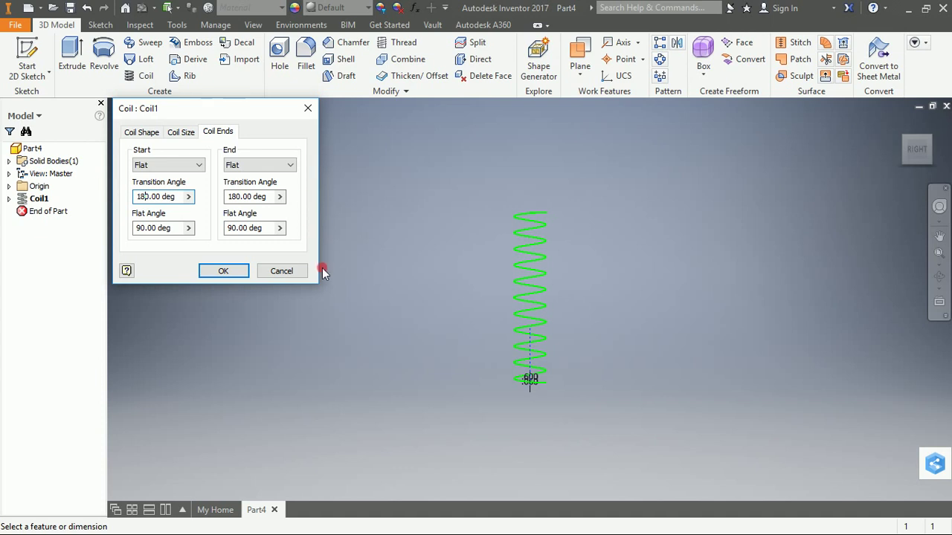
{"action": "left_click", "coordinate": [216, 269]}
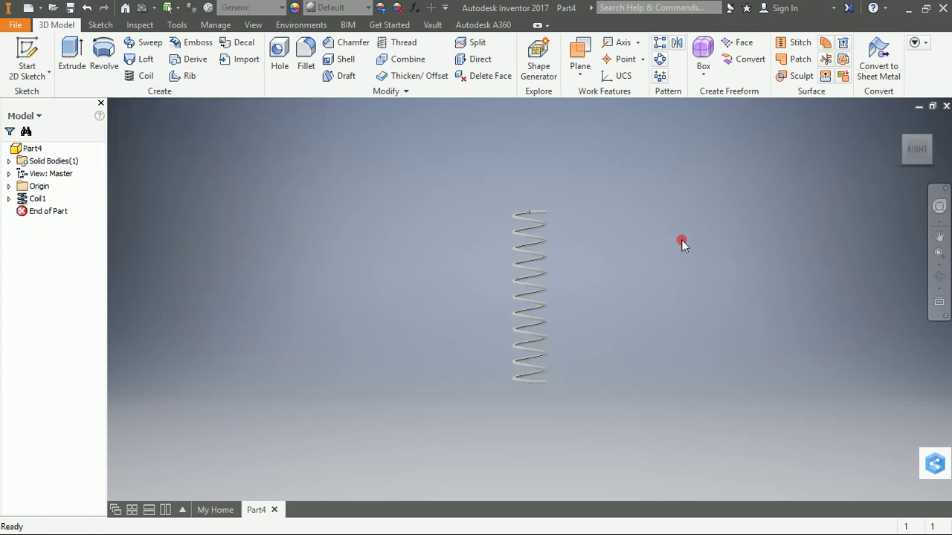
Step: Inspect the flattened ends of the solid spring from several angles
{"action": "left_click", "coordinate": [939, 276]}
{"action": "left_click_drag", "start_coordinate": [602, 287], "coordinate": [588, 242]}
{"action": "key", "text": "Escape"}
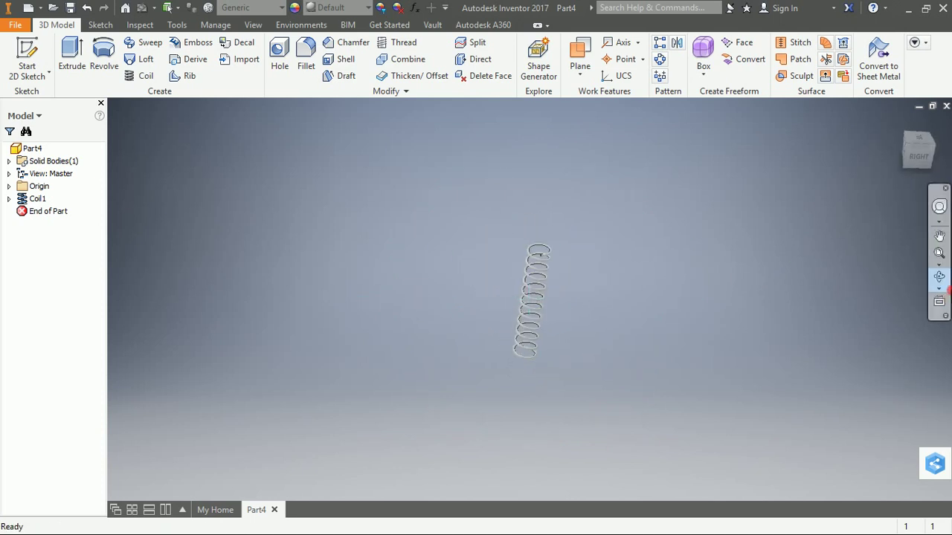
{"action": "left_click", "coordinate": [899, 122]}
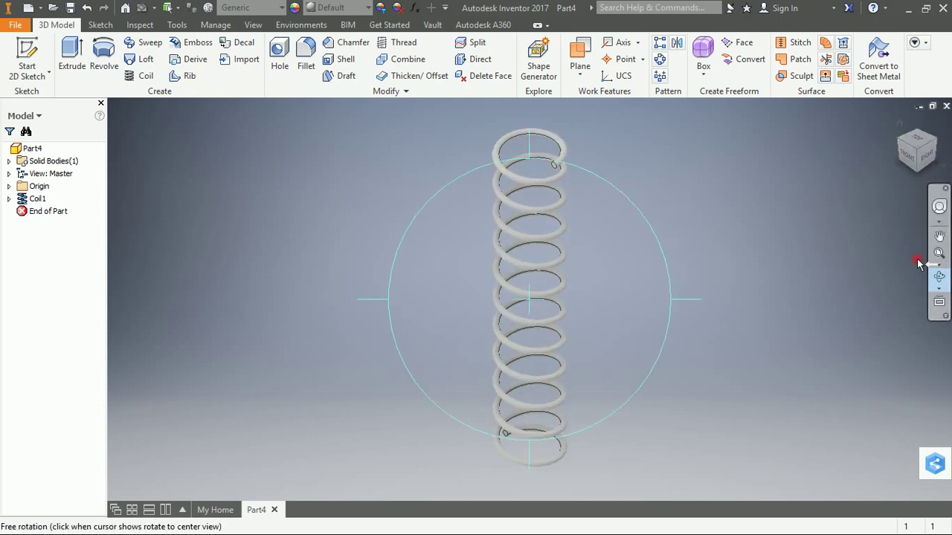
{"action": "left_click_drag", "start_coordinate": [583, 300], "coordinate": [435, 389]}
{"action": "right_click", "coordinate": [249, 308]}
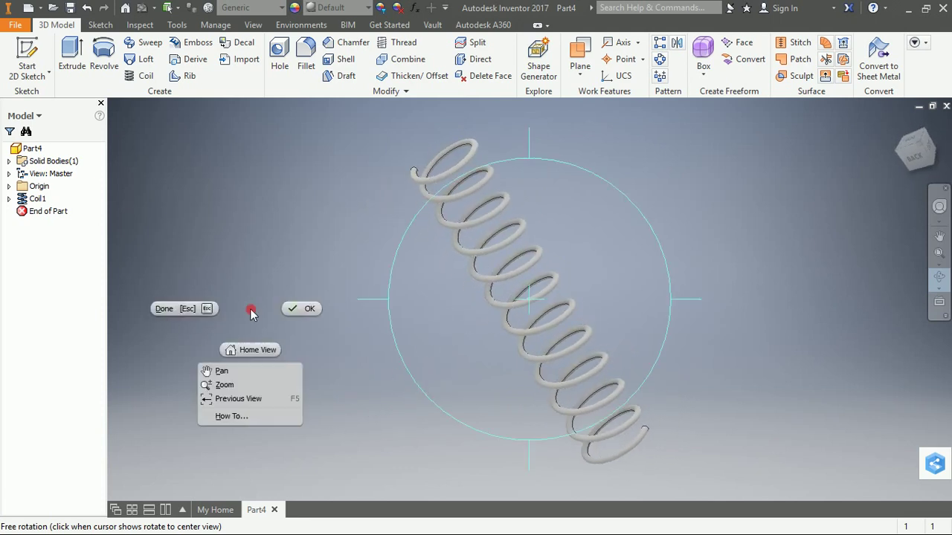
{"action": "left_click", "coordinate": [310, 308]}
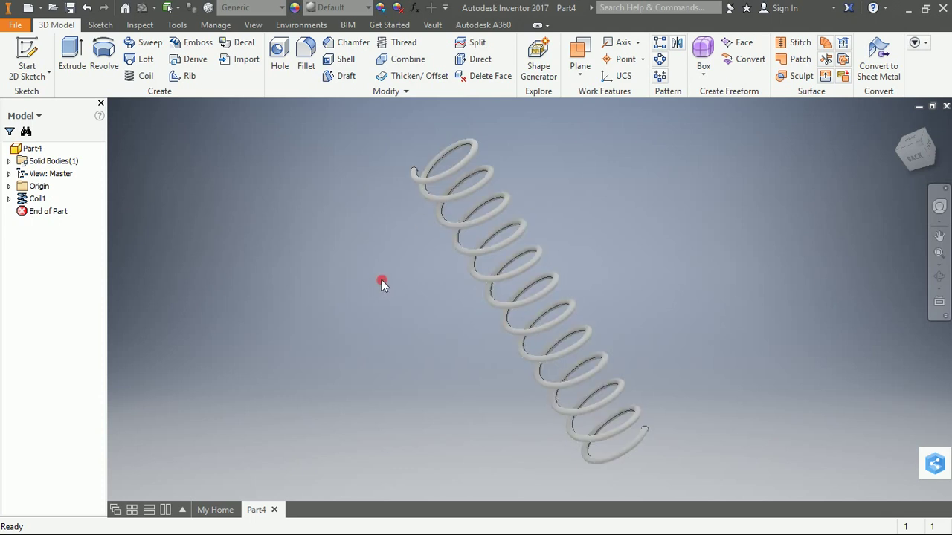
Step: Edit the finished coil and change both its start and end conditions from Flat to Natural
{"action": "double_click", "coordinate": [36, 199]}
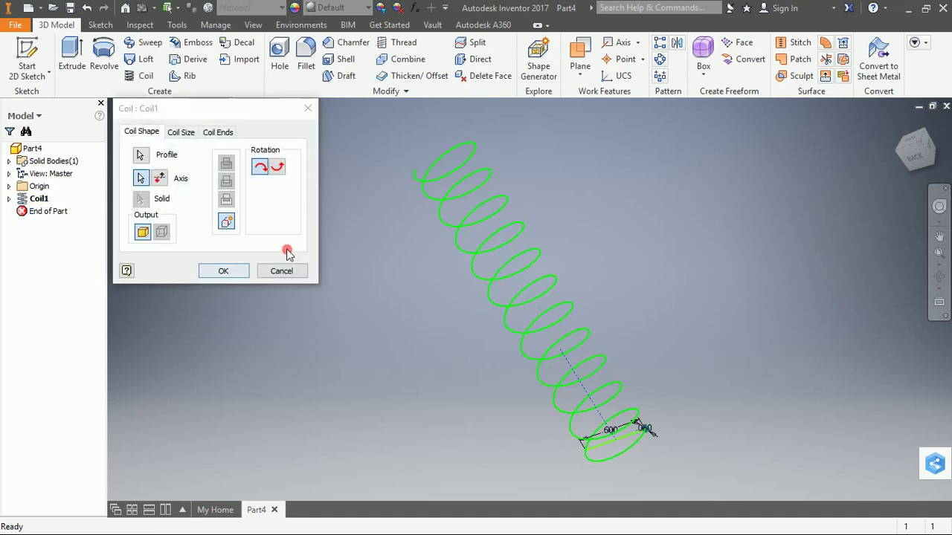
{"action": "left_click", "coordinate": [192, 131]}
{"action": "left_click", "coordinate": [217, 131]}
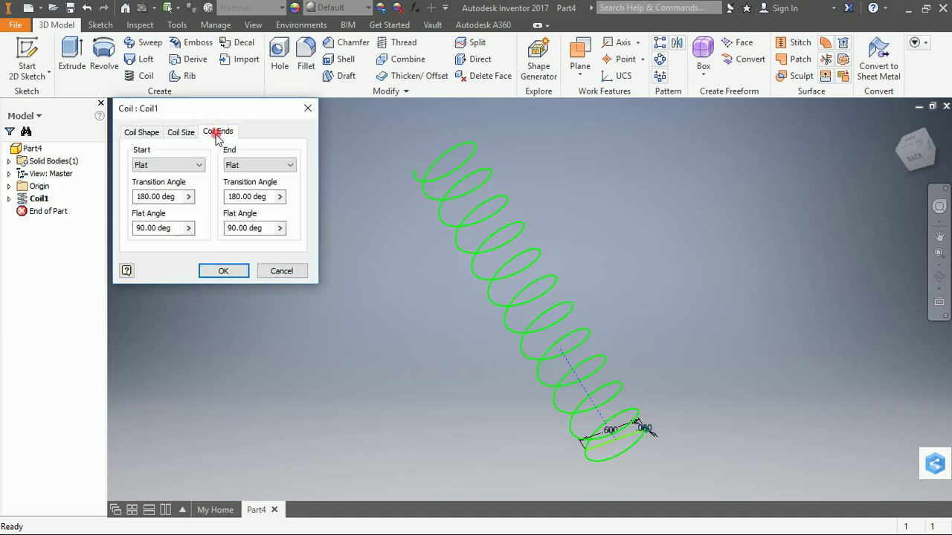
{"action": "left_click", "coordinate": [148, 165]}
{"action": "left_click", "coordinate": [170, 179]}
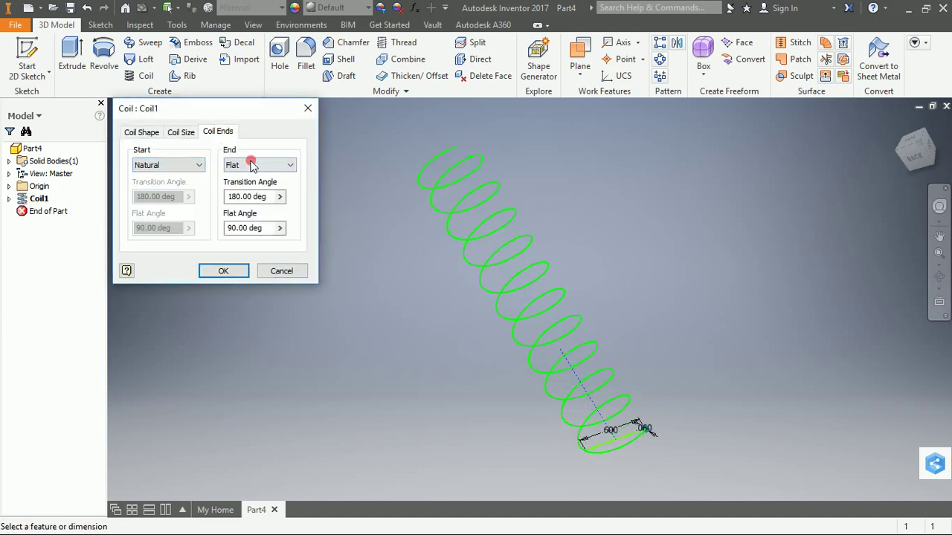
{"action": "left_click", "coordinate": [249, 163]}
{"action": "left_click", "coordinate": [248, 177]}
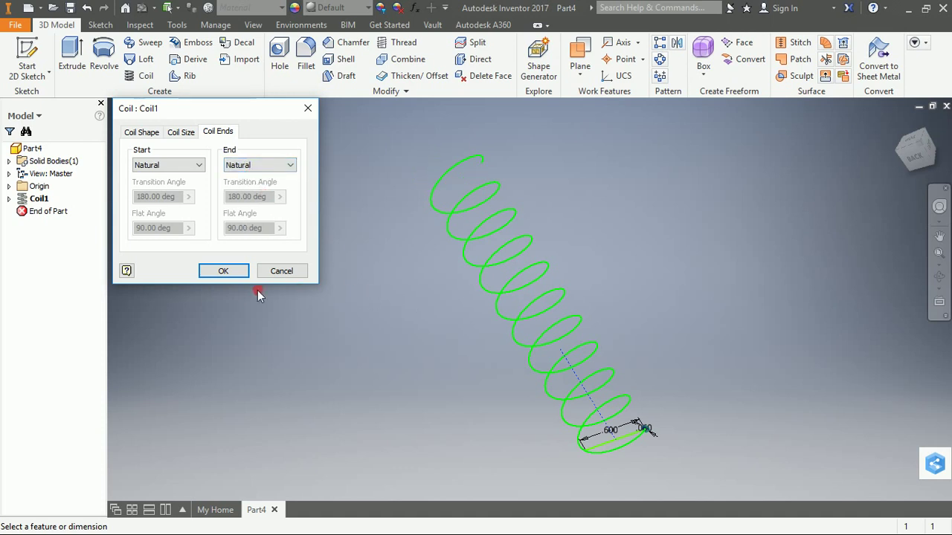
{"action": "left_click", "coordinate": [222, 270]}
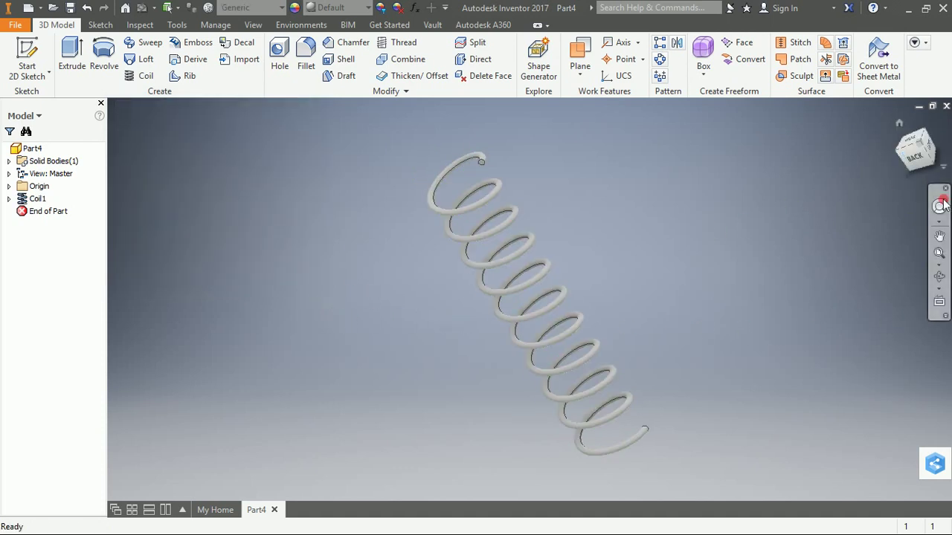
Step: Assign the Steel, Mild material from the Inventor Material Library to the spring part
{"action": "left_click", "coordinate": [900, 124]}
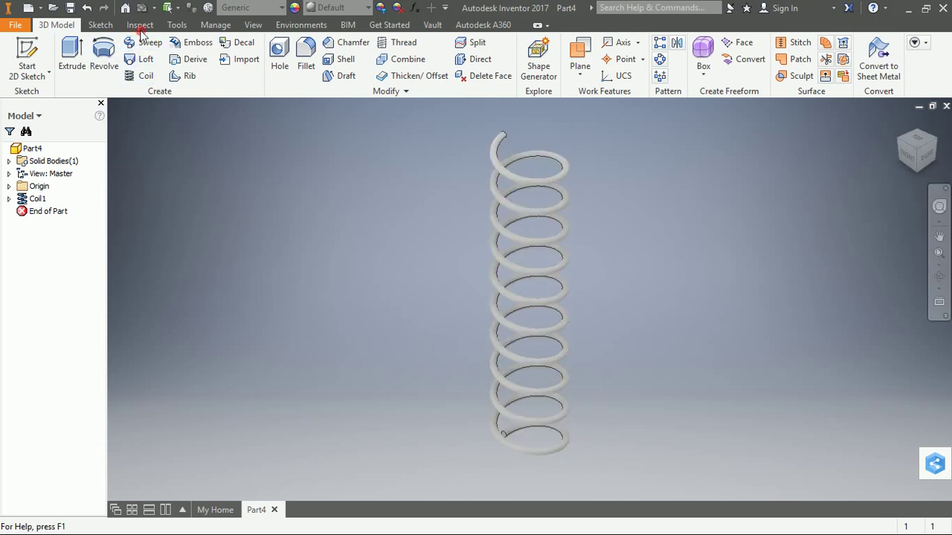
{"action": "left_click", "coordinate": [176, 25]}
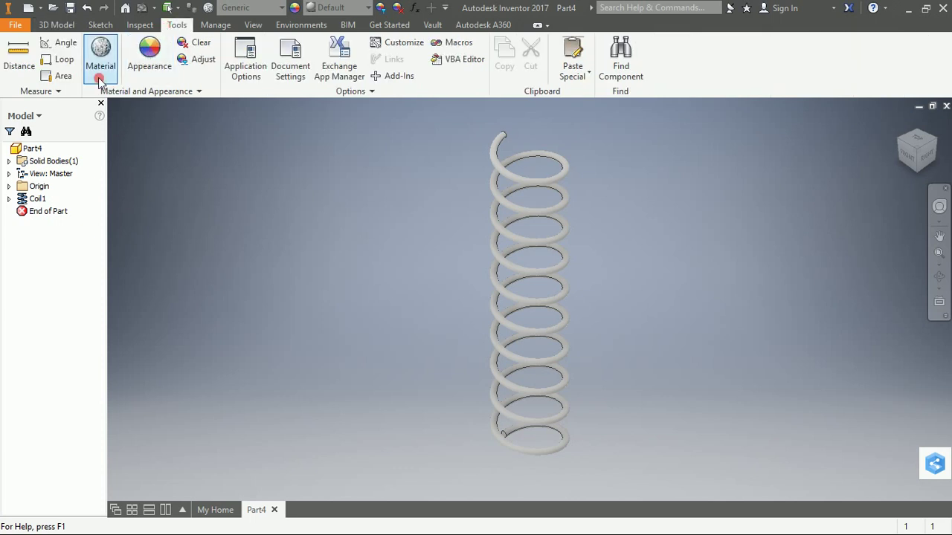
{"action": "left_click", "coordinate": [103, 68]}
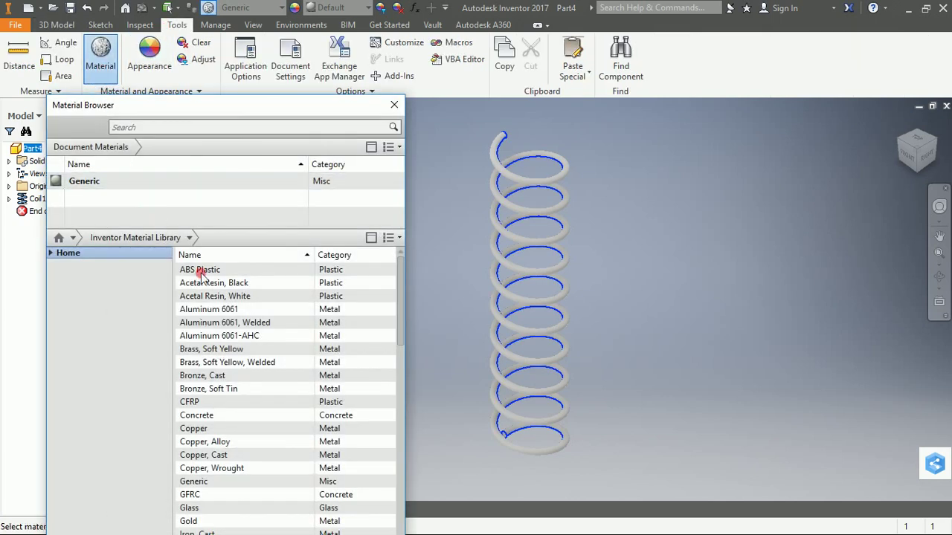
{"action": "scroll", "coordinate": [241, 313], "scroll_direction": "down", "scroll_amount": 10}
{"action": "scroll", "coordinate": [242, 314], "scroll_direction": "down", "scroll_amount": 10}
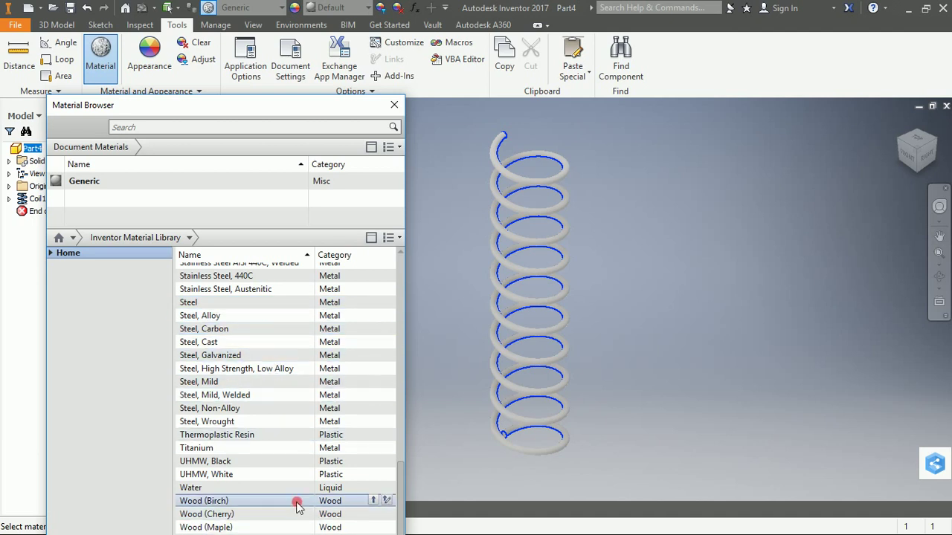
{"action": "scroll", "coordinate": [291, 501], "scroll_direction": "up", "scroll_amount": 12}
{"action": "scroll", "coordinate": [312, 487], "scroll_direction": "up", "scroll_amount": 4}
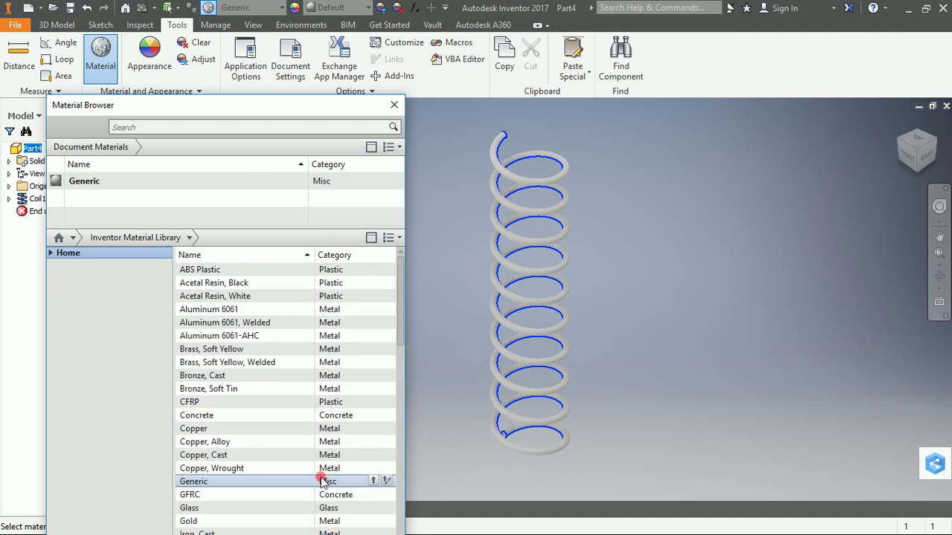
{"action": "scroll", "coordinate": [323, 482], "scroll_direction": "down", "scroll_amount": 15}
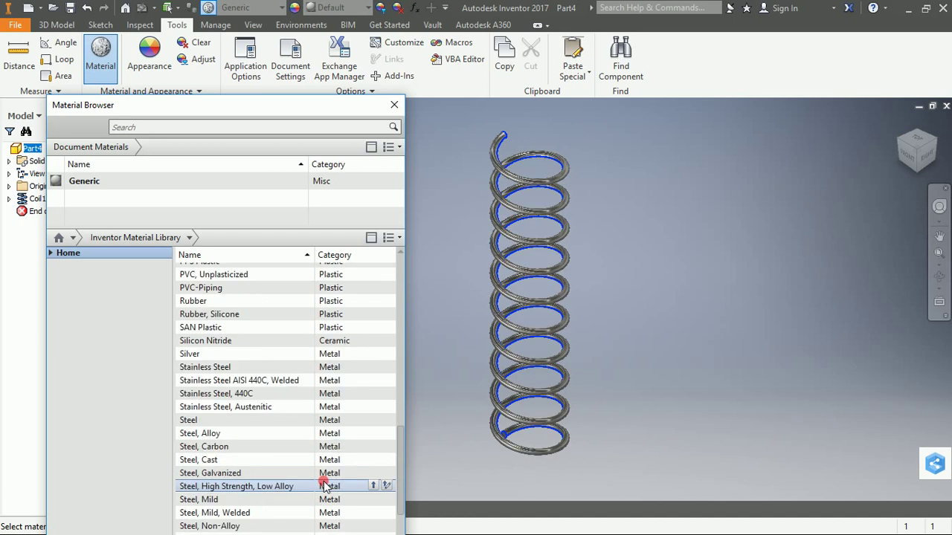
{"action": "scroll", "coordinate": [322, 476], "scroll_direction": "up", "scroll_amount": 2}
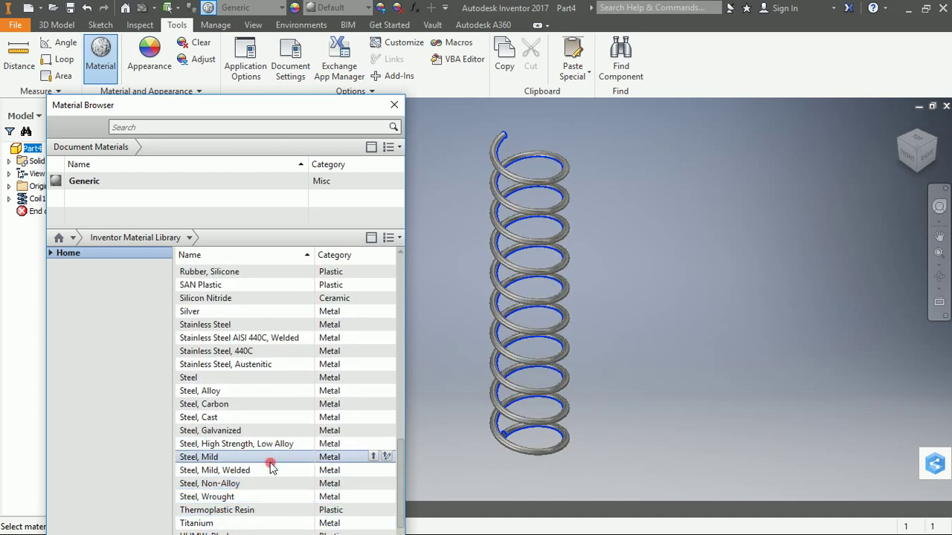
{"action": "left_click", "coordinate": [375, 456]}
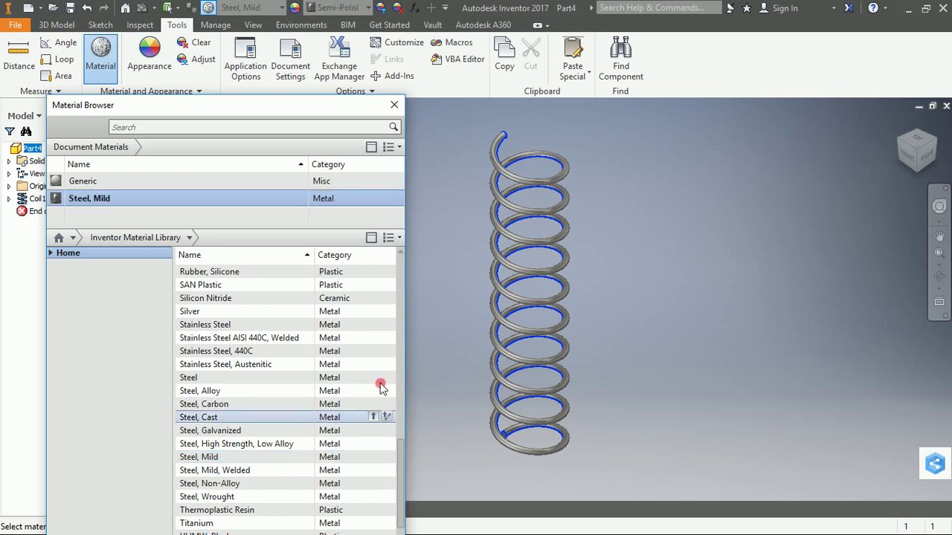
{"action": "left_click", "coordinate": [394, 104]}
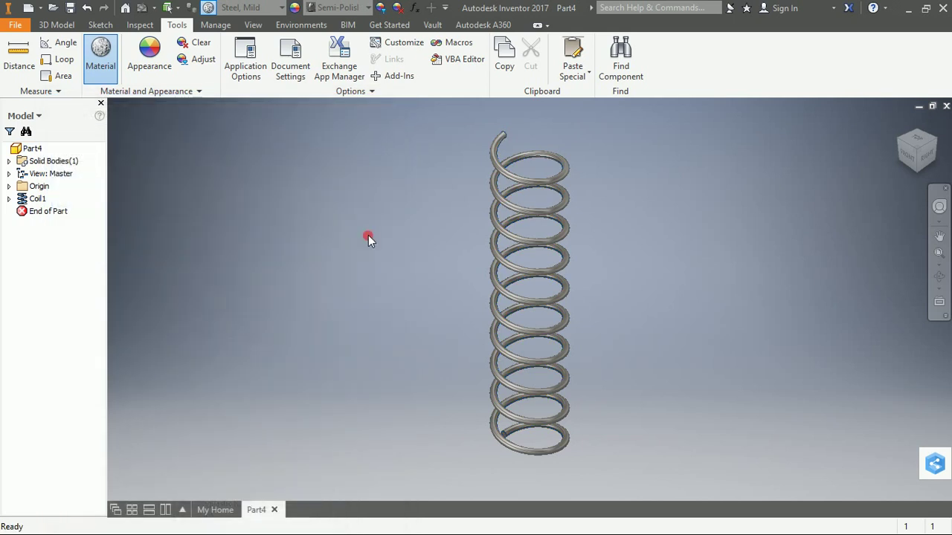
Step: Examine the mild steel spring and its natural ends from the front and from a tilted angle
{"action": "left_click", "coordinate": [917, 151]}
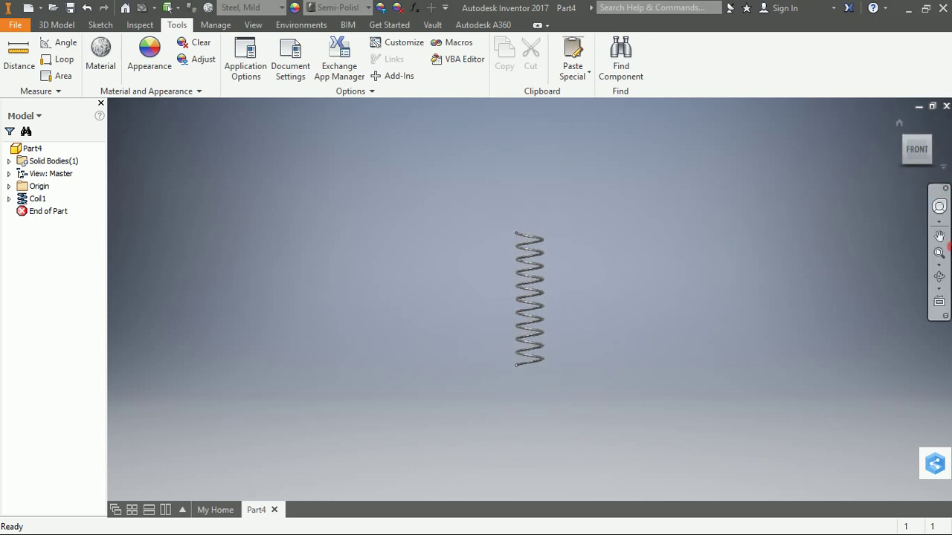
{"action": "left_click", "coordinate": [939, 257]}
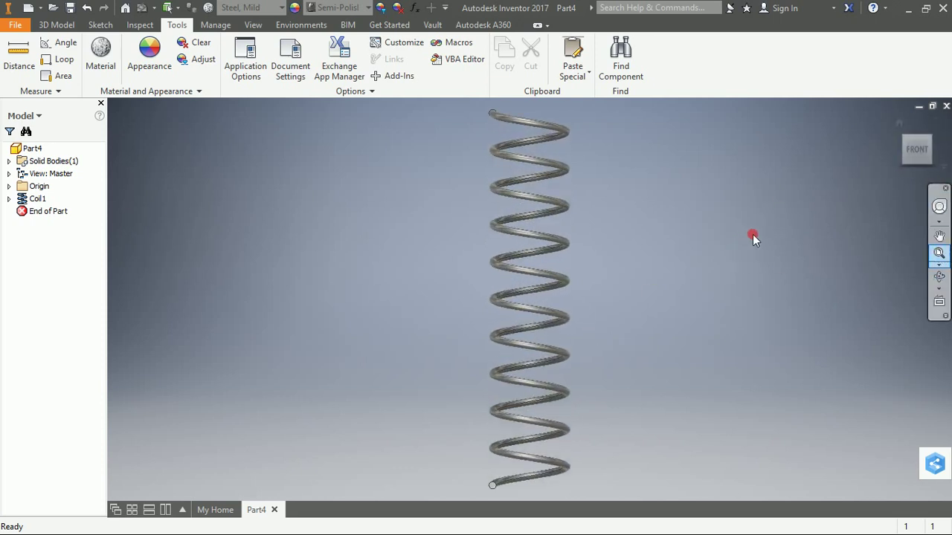
{"action": "left_click", "coordinate": [939, 277]}
{"action": "left_click_drag", "start_coordinate": [617, 287], "coordinate": [683, 411]}
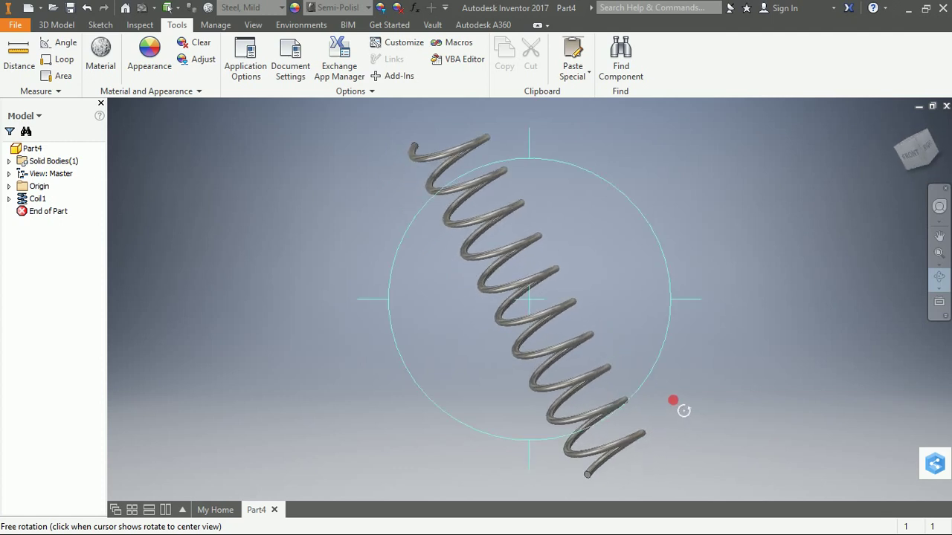